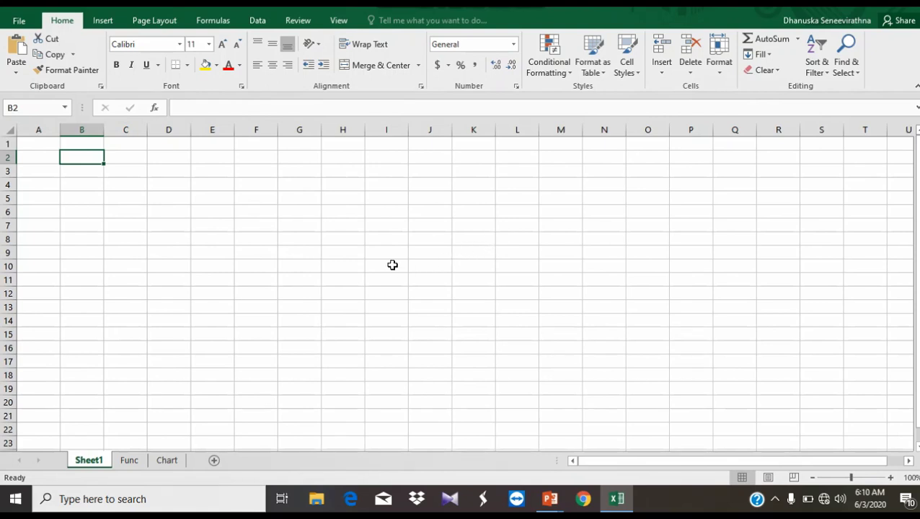
Step: Add a new worksheet directly after Sheet1 and return to Sheet1
{"action": "left_click", "coordinate": [114, 265]}
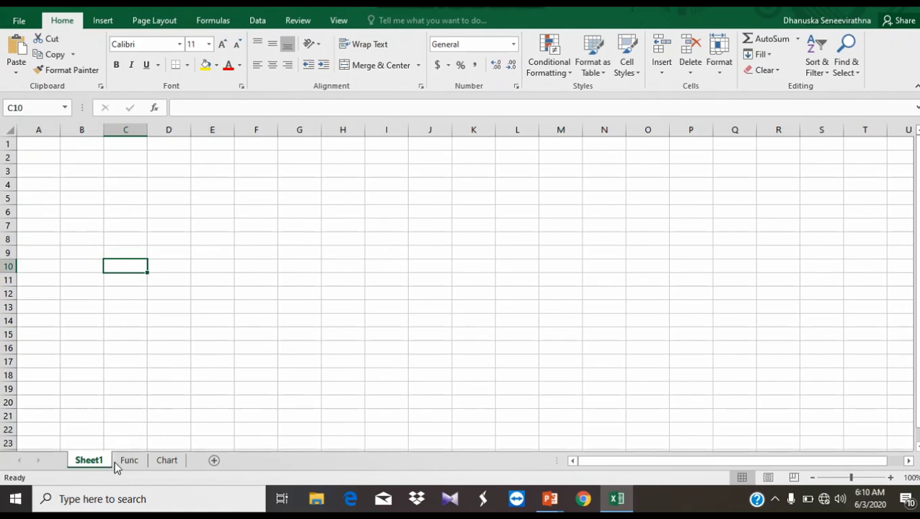
{"action": "left_click", "coordinate": [215, 462]}
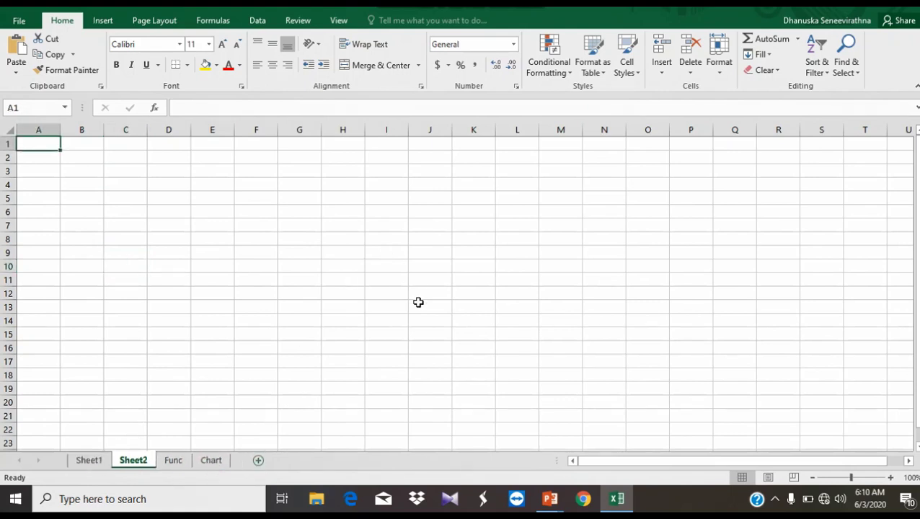
{"action": "left_click", "coordinate": [87, 464]}
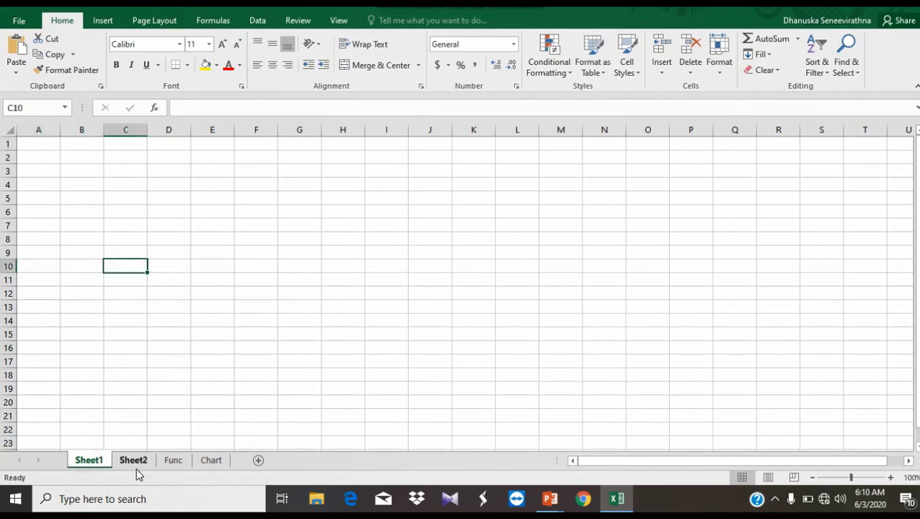
Step: Rename the worksheet Sheet1 as "first"
{"action": "right_click", "coordinate": [99, 462]}
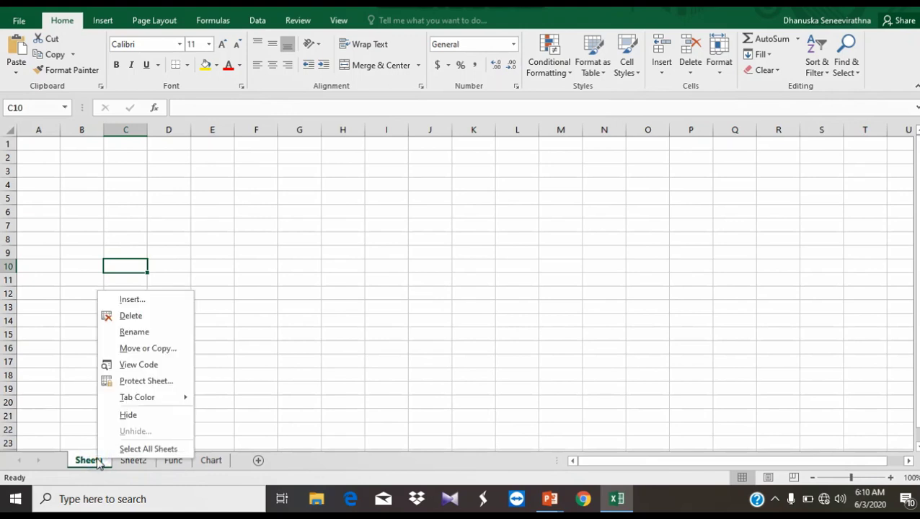
{"action": "left_click", "coordinate": [135, 333]}
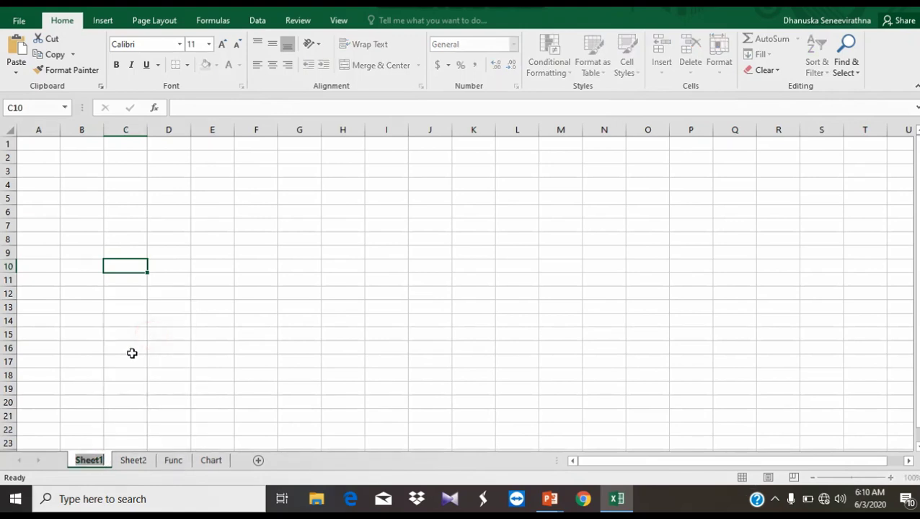
{"action": "type", "text": "first"}
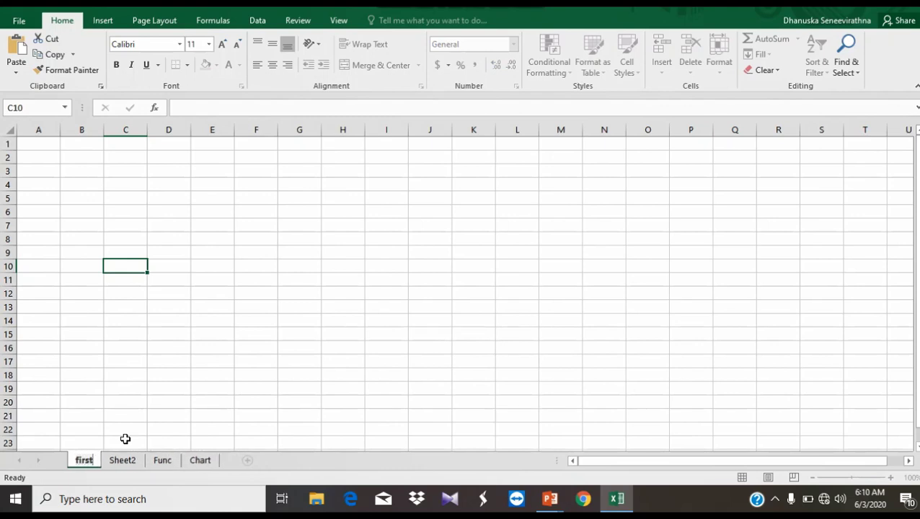
{"action": "left_click", "coordinate": [119, 429]}
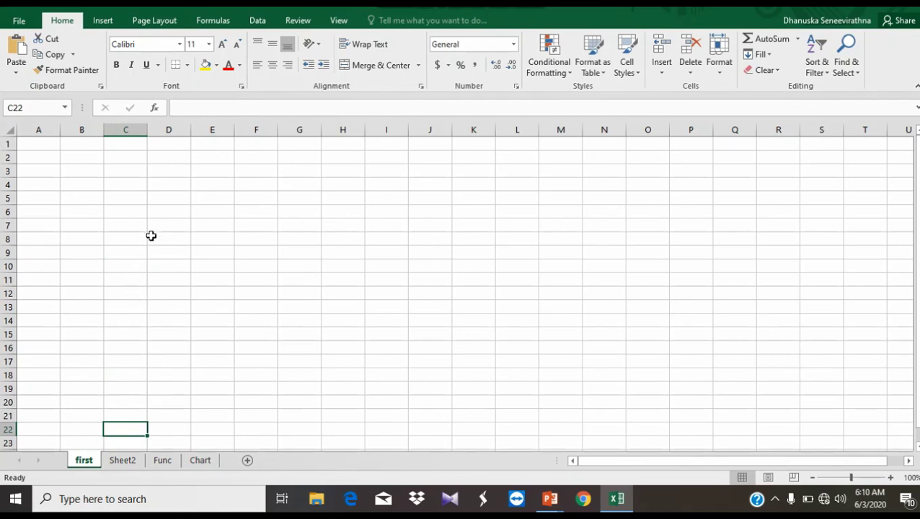
Step: Select various single cells, such as D6, C3, H9 and B4, to examine how column letters and row numbers form each cell's address
{"action": "left_click", "coordinate": [174, 216]}
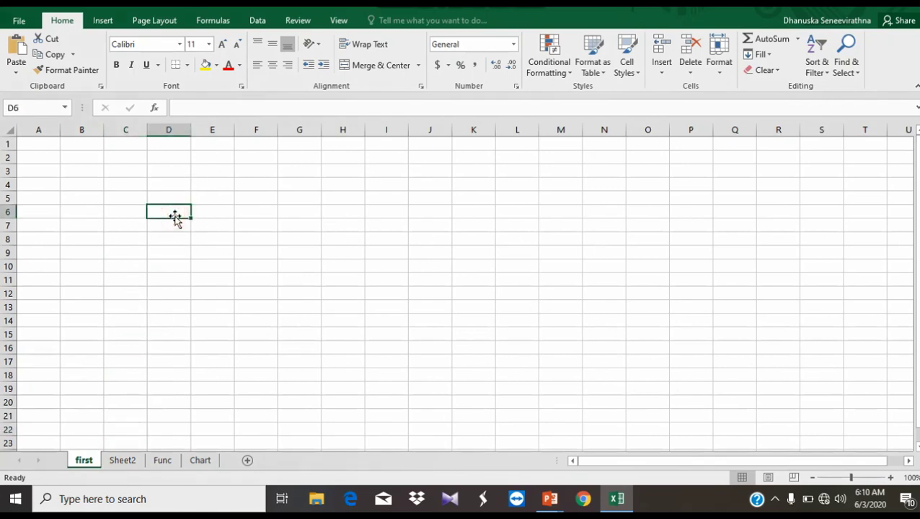
{"action": "left_click", "coordinate": [220, 197]}
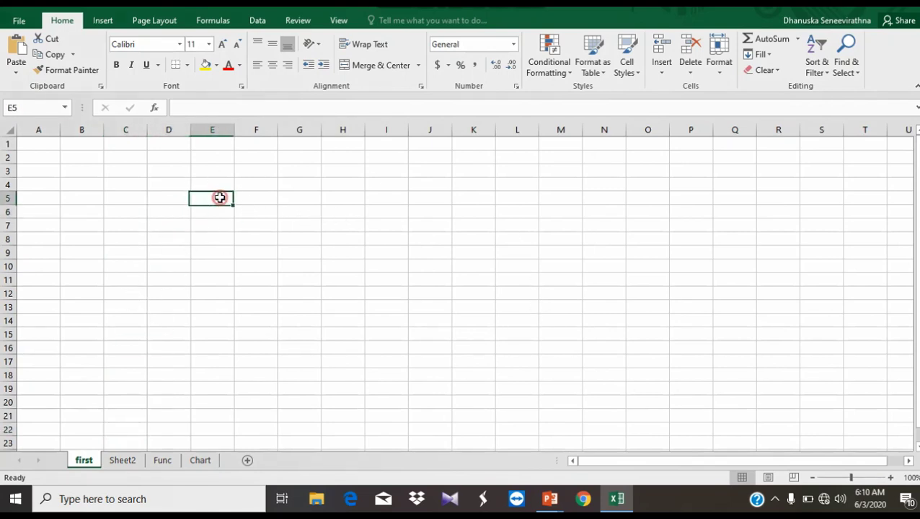
{"action": "left_click", "coordinate": [163, 215]}
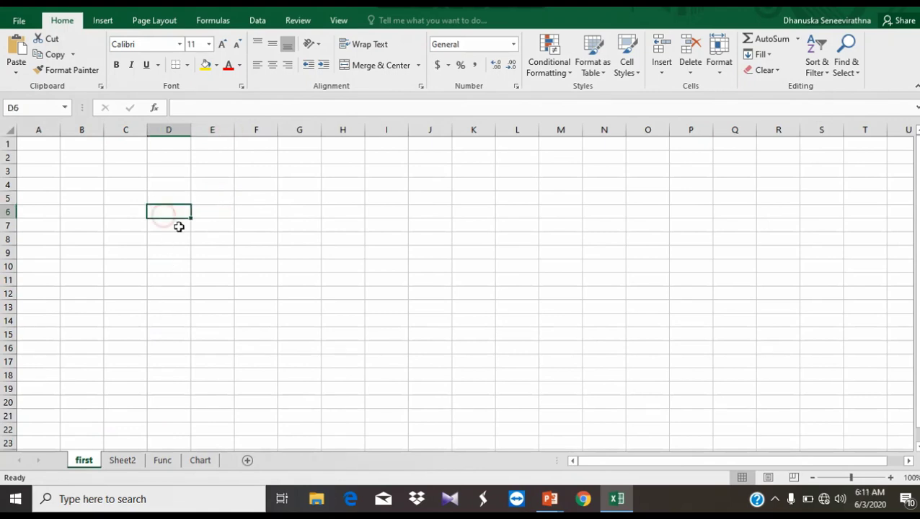
{"action": "left_click", "coordinate": [295, 217]}
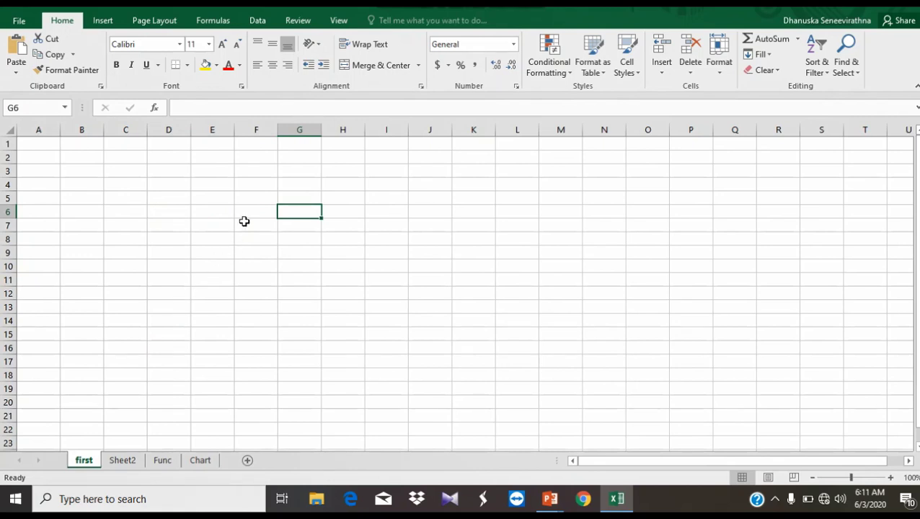
{"action": "left_click", "coordinate": [131, 201]}
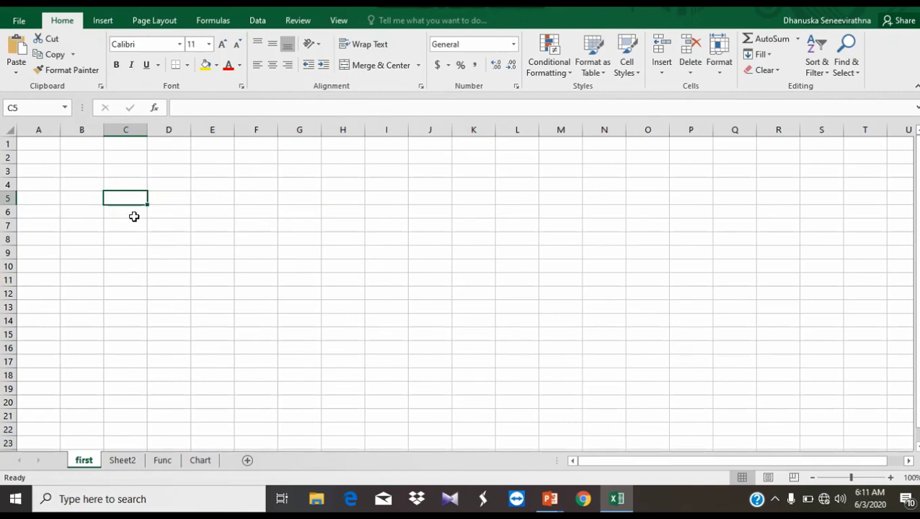
{"action": "left_click", "coordinate": [135, 189]}
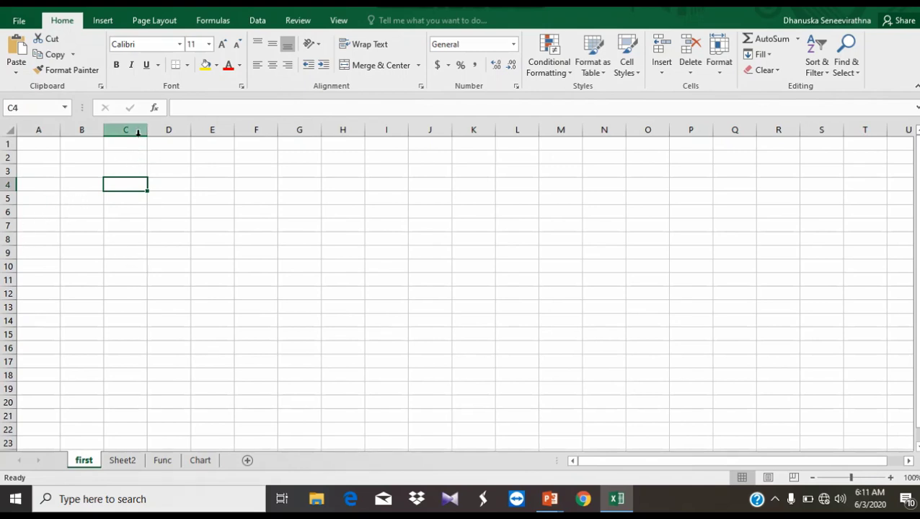
{"action": "left_click", "coordinate": [117, 172]}
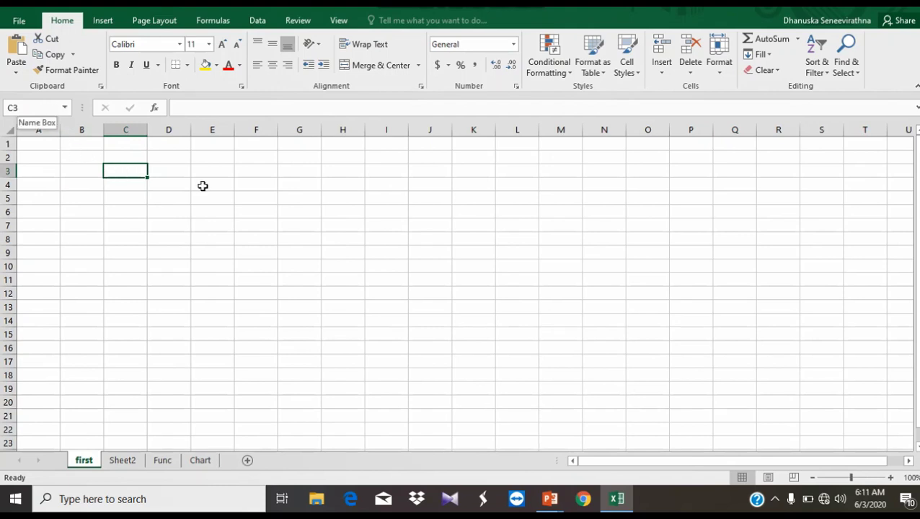
{"action": "left_click", "coordinate": [325, 249]}
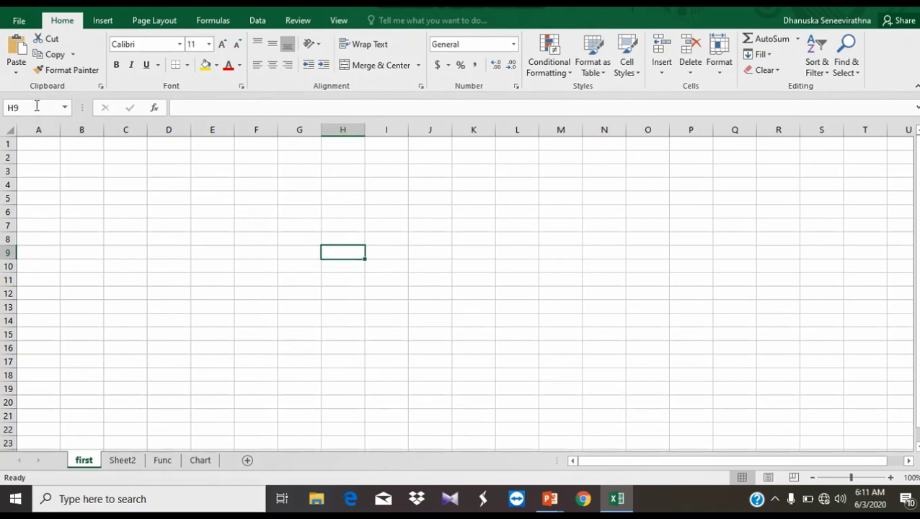
{"action": "left_click", "coordinate": [75, 183]}
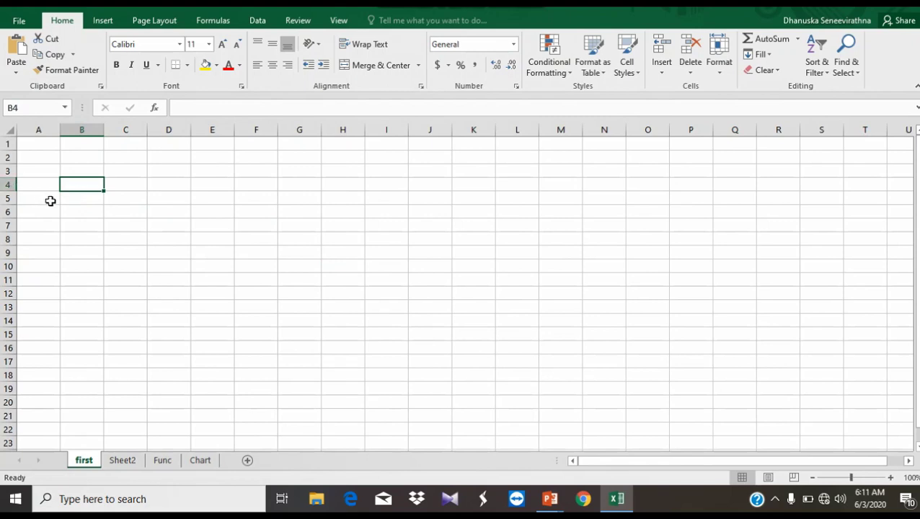
{"action": "left_click", "coordinate": [169, 210]}
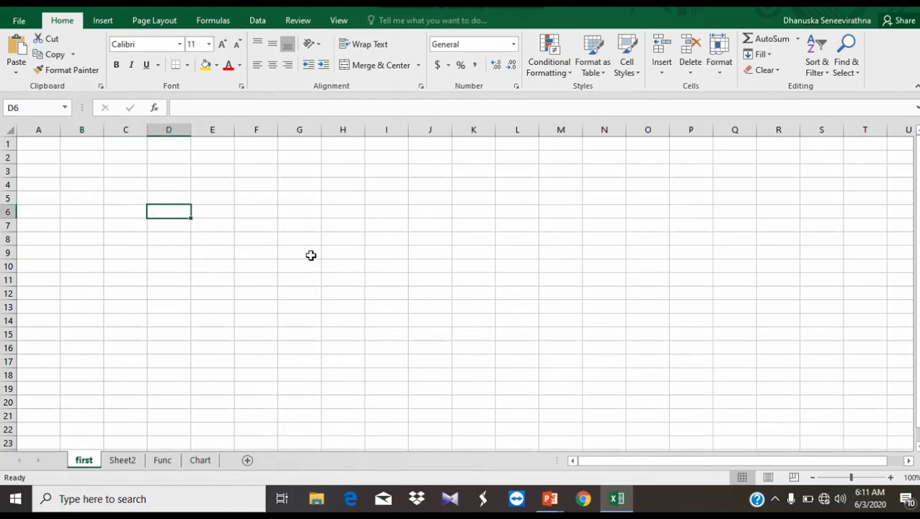
Step: Demonstrate range selection by selecting cells B3:E8 and separately G3:J7, and clear the selection
{"action": "left_click_drag", "start_coordinate": [88, 176], "coordinate": [223, 233]}
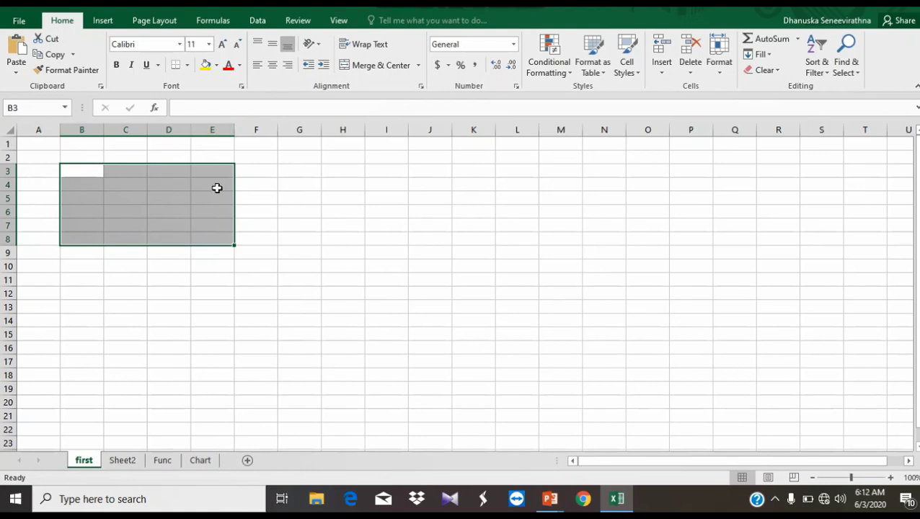
{"action": "left_click", "coordinate": [318, 201]}
{"action": "left_click_drag", "start_coordinate": [300, 170], "coordinate": [432, 231]}
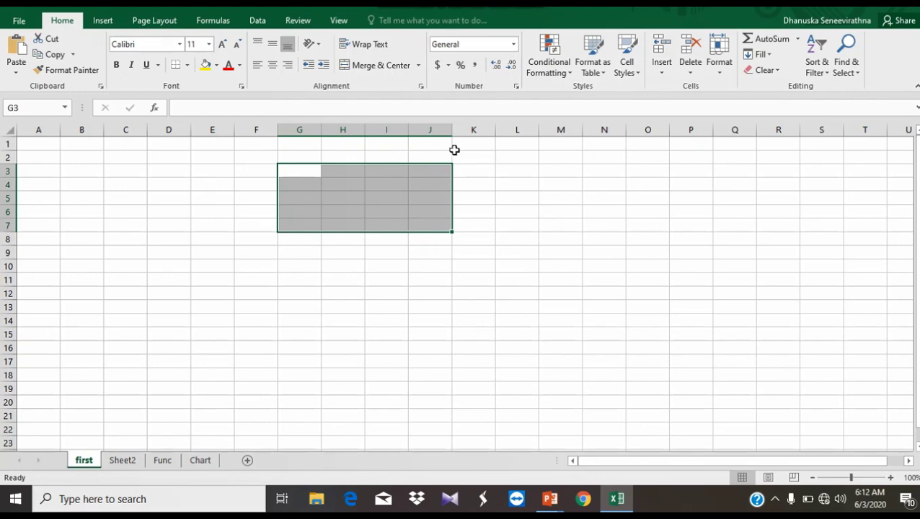
{"action": "left_click", "coordinate": [306, 253]}
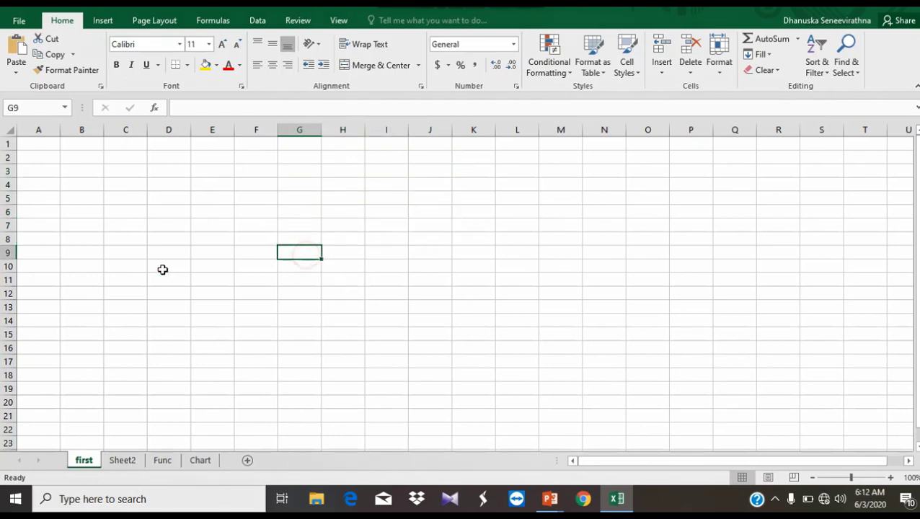
Step: Try widening column A and undo the width change
{"action": "left_click", "coordinate": [43, 143]}
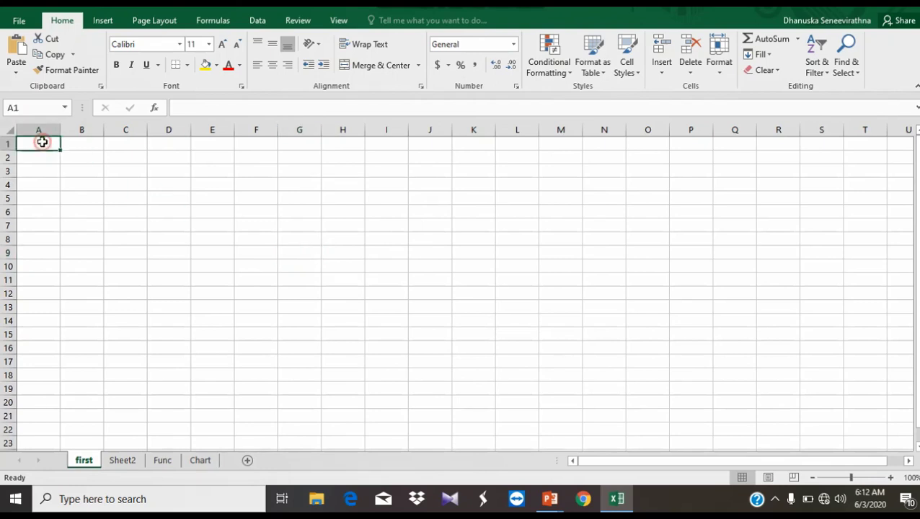
{"action": "left_click", "coordinate": [117, 147]}
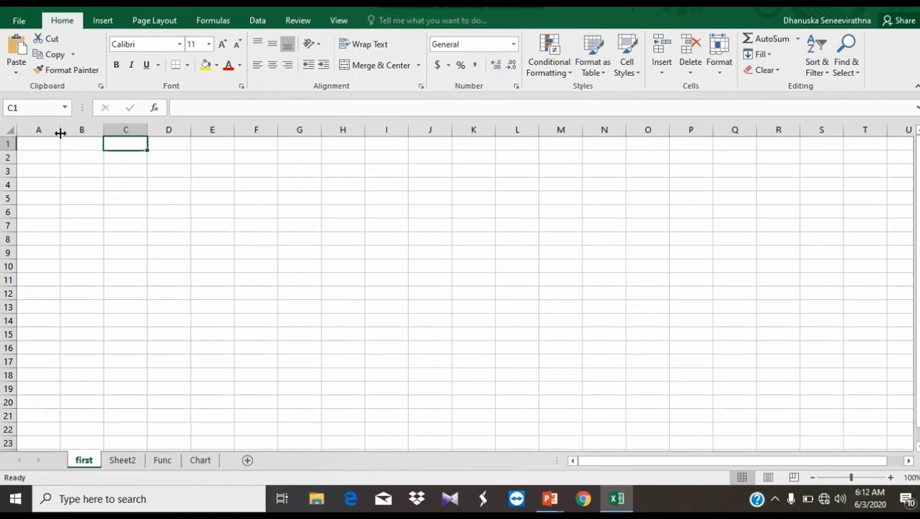
{"action": "left_click_drag", "start_coordinate": [61, 133], "coordinate": [89, 133]}
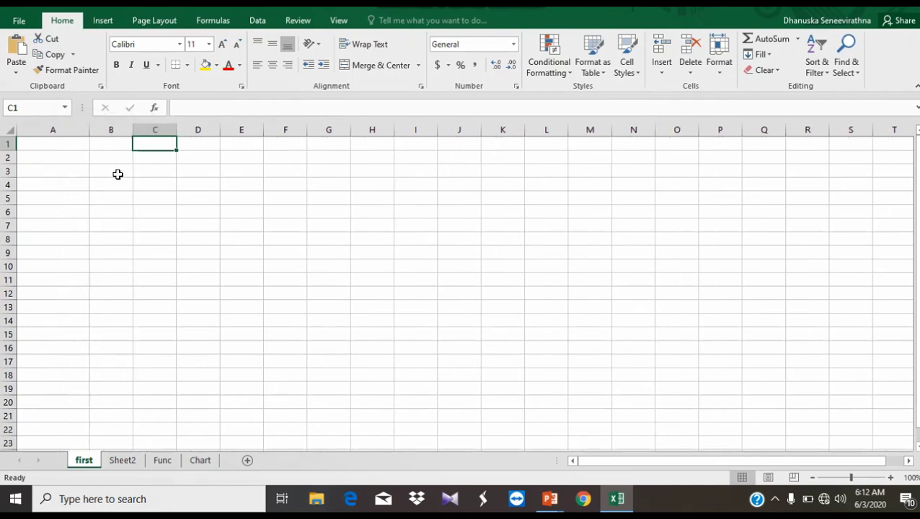
{"action": "key", "text": "ctrl+z"}
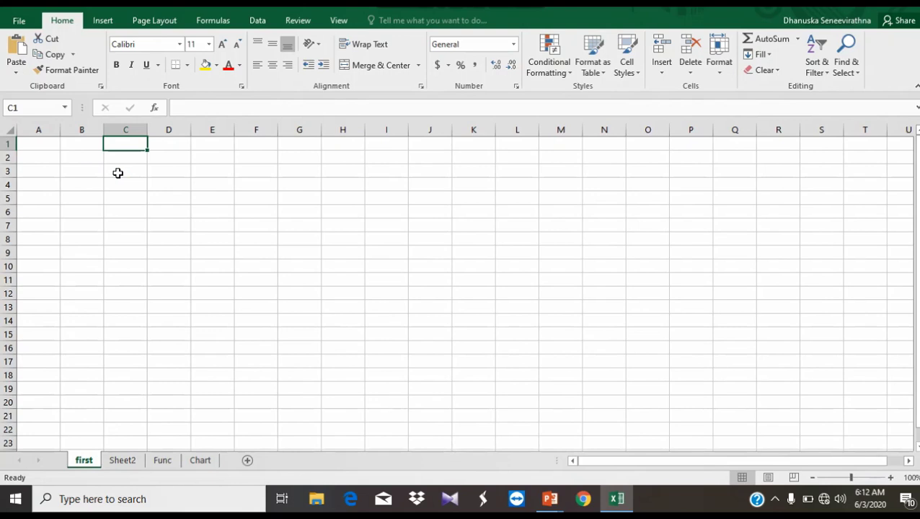
Step: Enter the heading "student's name" in cell A1
{"action": "left_click", "coordinate": [37, 145]}
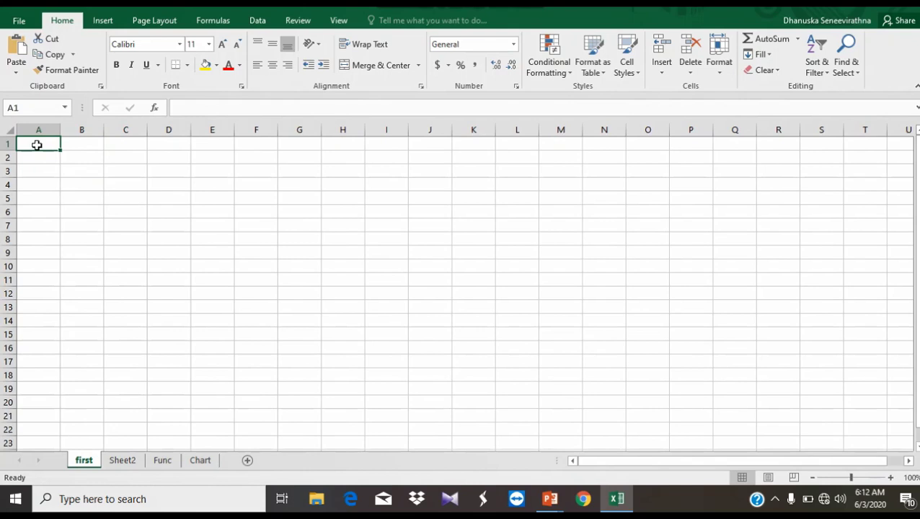
{"action": "type", "text": "student"}
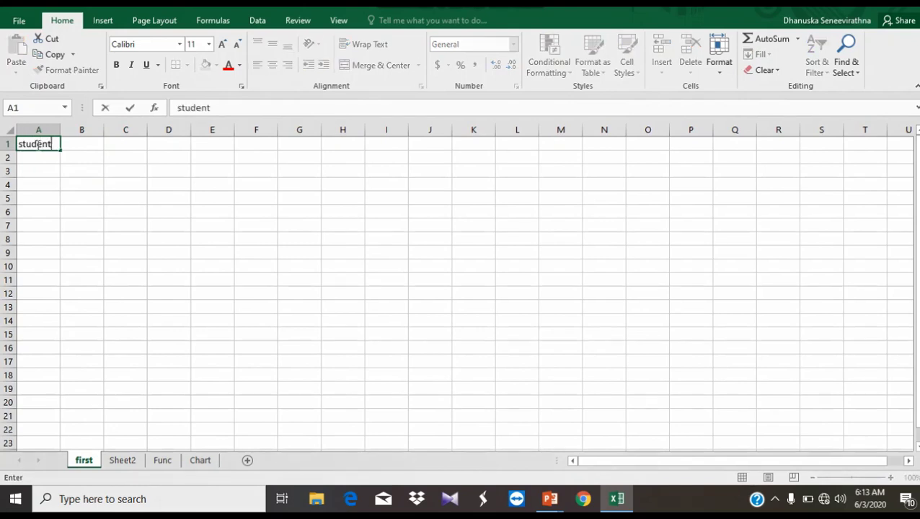
{"action": "type", "text": "'s name"}
{"action": "key", "text": "Return"}
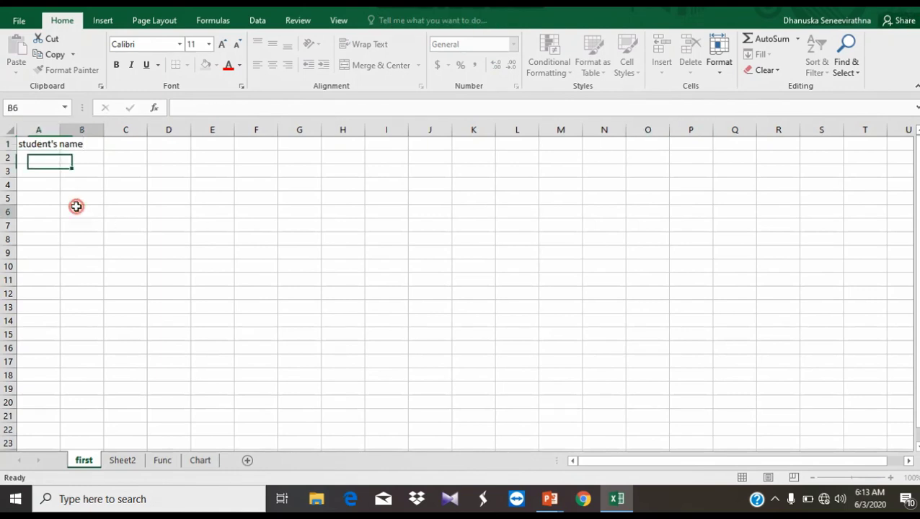
{"action": "left_click", "coordinate": [75, 209]}
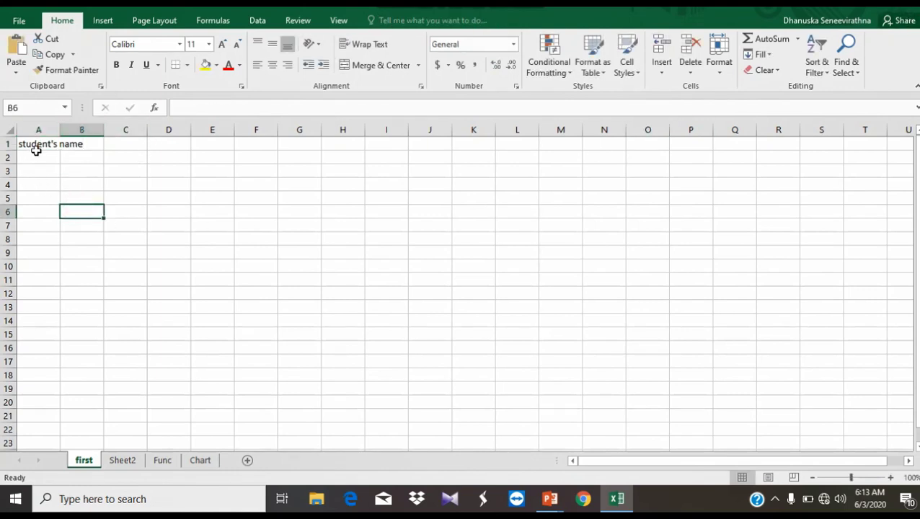
Step: Try wrapping the text of the heading in cell A1 and undo the wrapping
{"action": "left_click", "coordinate": [40, 147]}
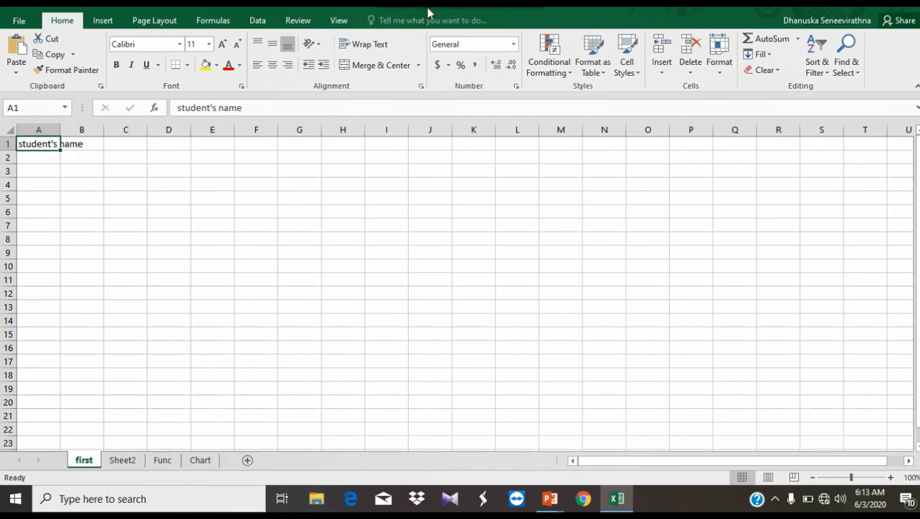
{"action": "left_click", "coordinate": [369, 44]}
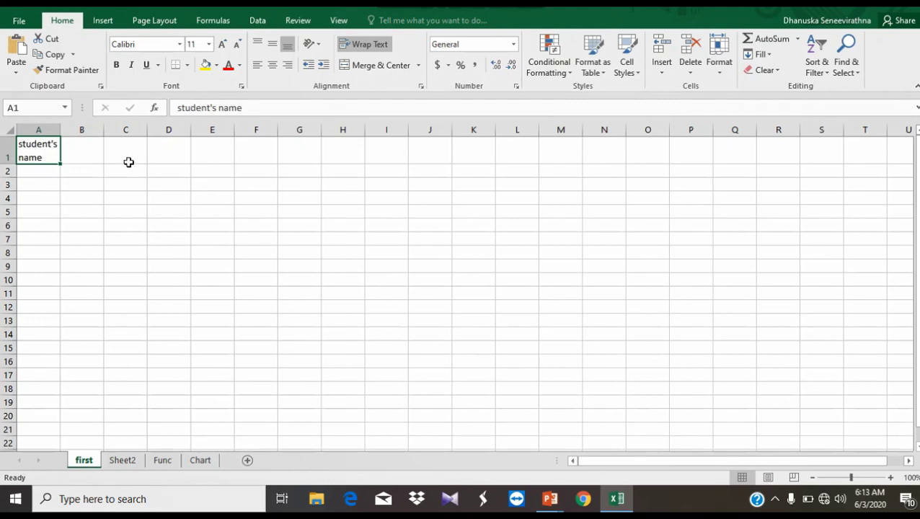
{"action": "key", "text": "ctrl+z"}
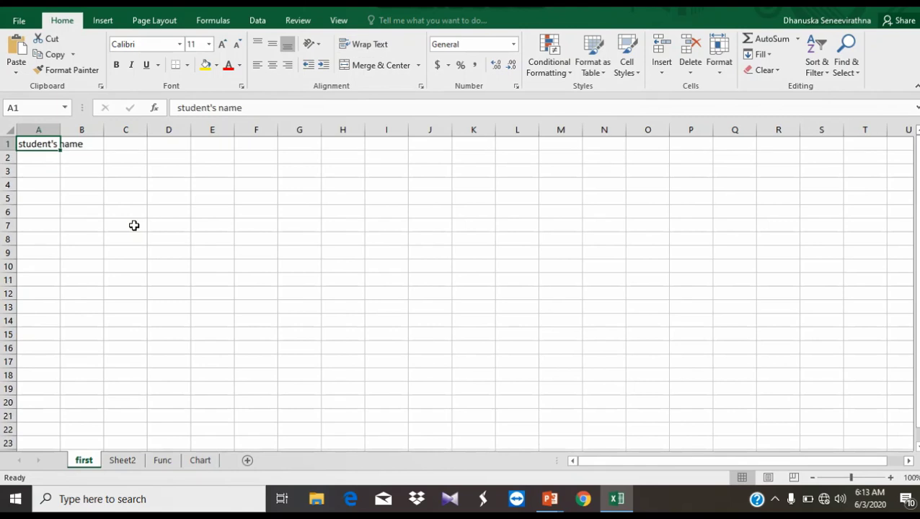
Step: Merge cells C1:H1 into one cell without centring, using the Merge Cells option, and select the merged cell
{"action": "left_click_drag", "start_coordinate": [136, 146], "coordinate": [338, 144]}
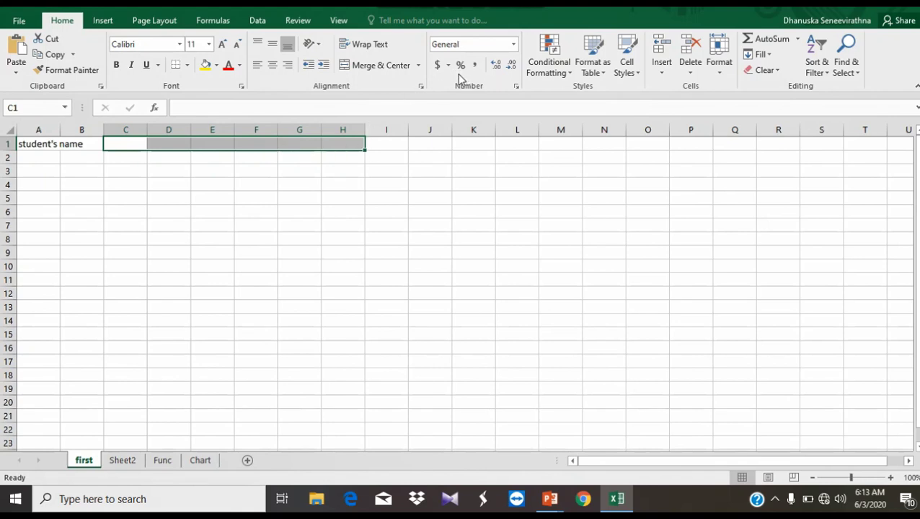
{"action": "left_click", "coordinate": [419, 66]}
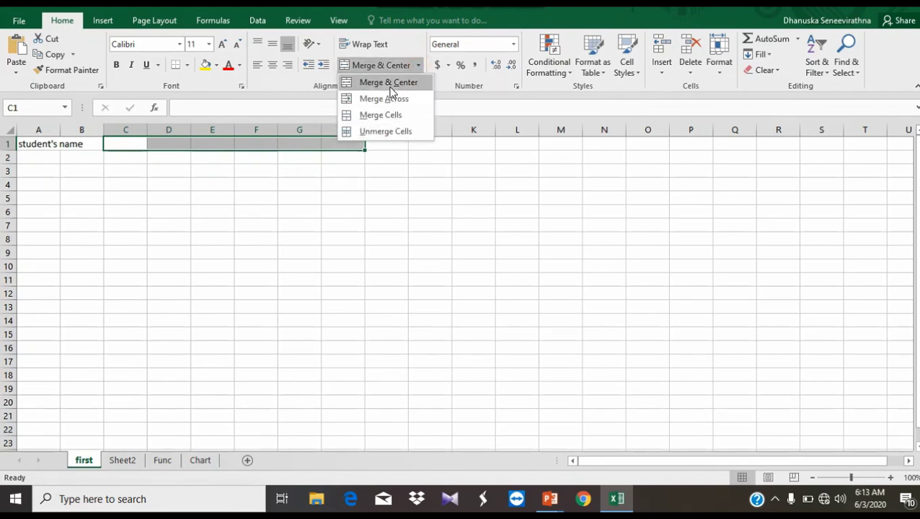
{"action": "left_click", "coordinate": [381, 116]}
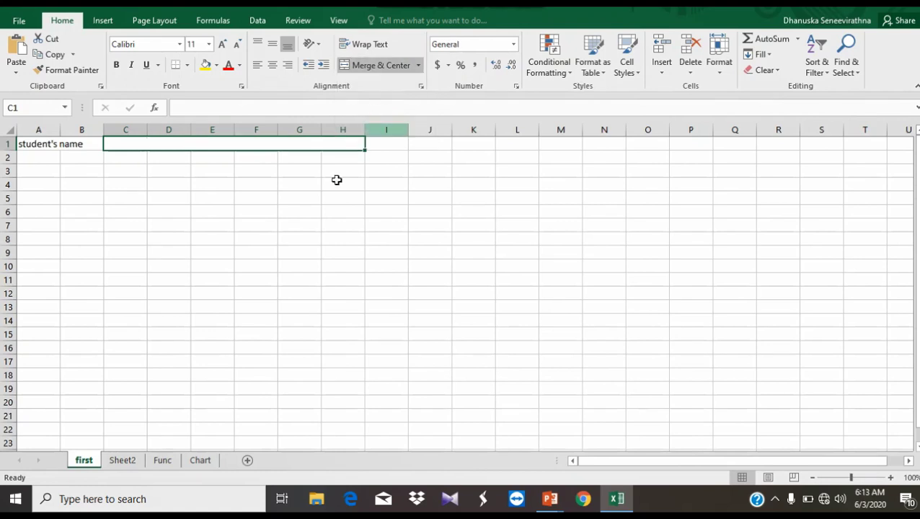
{"action": "left_click", "coordinate": [288, 208]}
{"action": "left_click", "coordinate": [253, 149]}
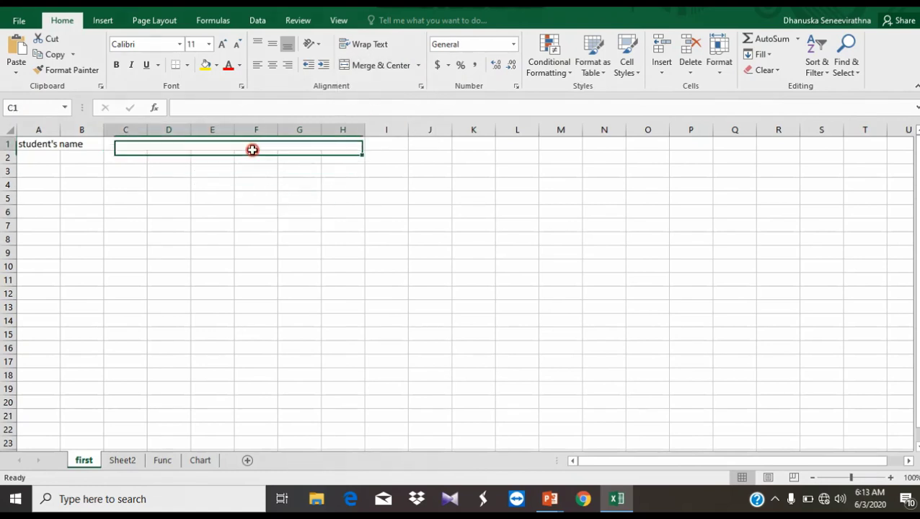
Step: Enter the heading "Marks" in the merged cell C1:H1
{"action": "double_click", "coordinate": [240, 145]}
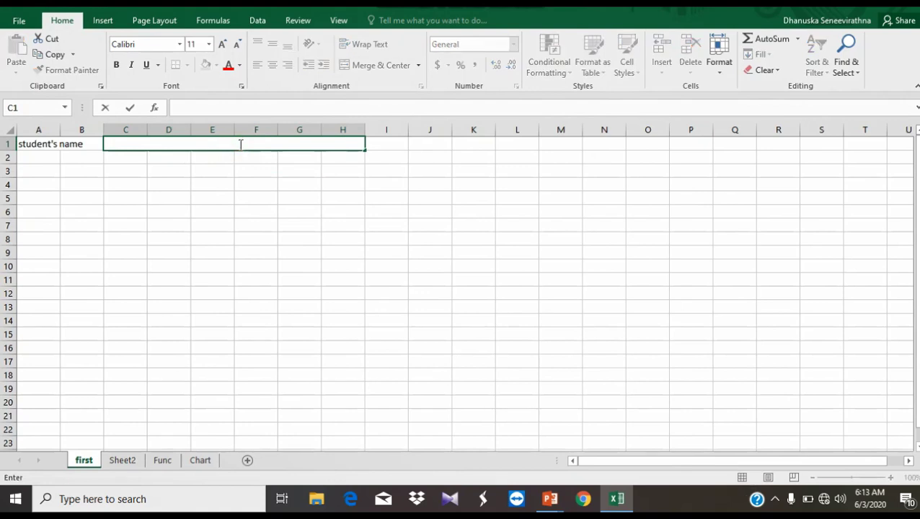
{"action": "type", "text": "Marks"}
{"action": "left_click", "coordinate": [272, 185]}
Step: Try Merge & Center on the Marks heading across C1:H1 and undo back to unmerged cells
{"action": "left_click", "coordinate": [199, 149]}
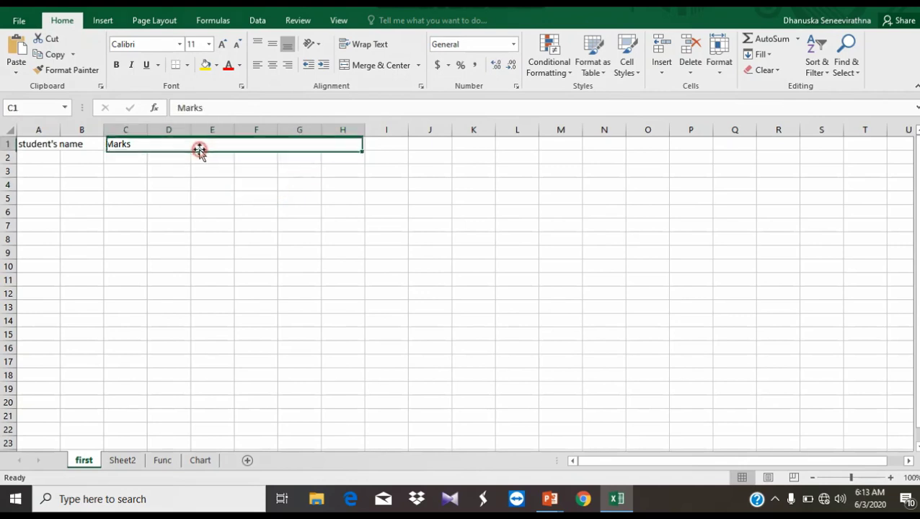
{"action": "left_click", "coordinate": [369, 69]}
{"action": "left_click", "coordinate": [368, 69]}
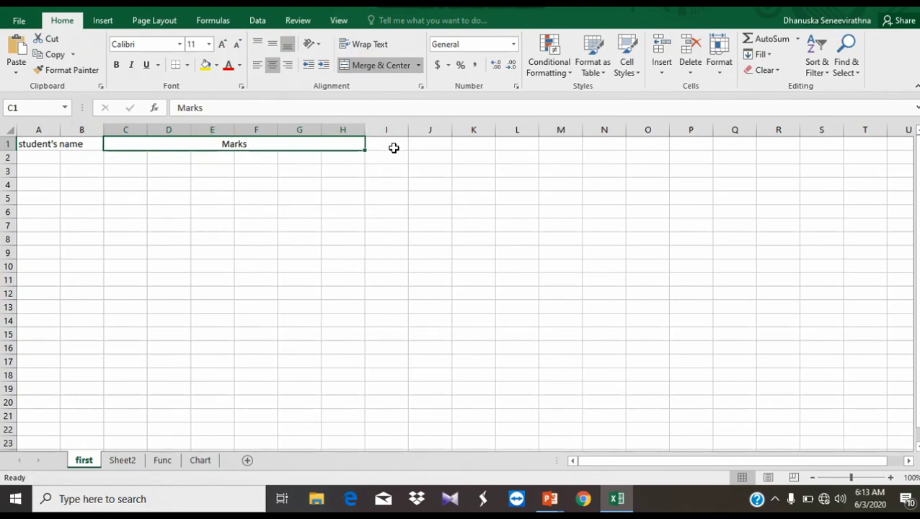
{"action": "key", "text": "ctrl+z"}
{"action": "left_click", "coordinate": [142, 162]}
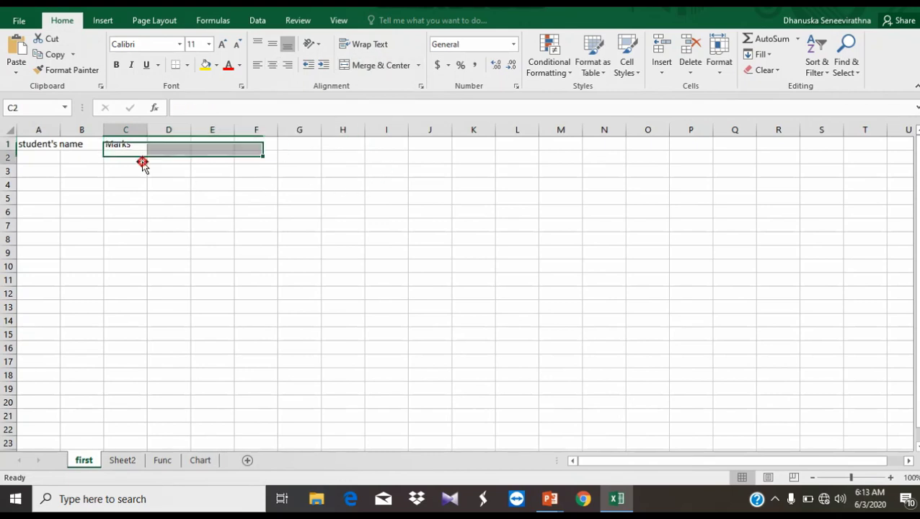
{"action": "left_click", "coordinate": [129, 142]}
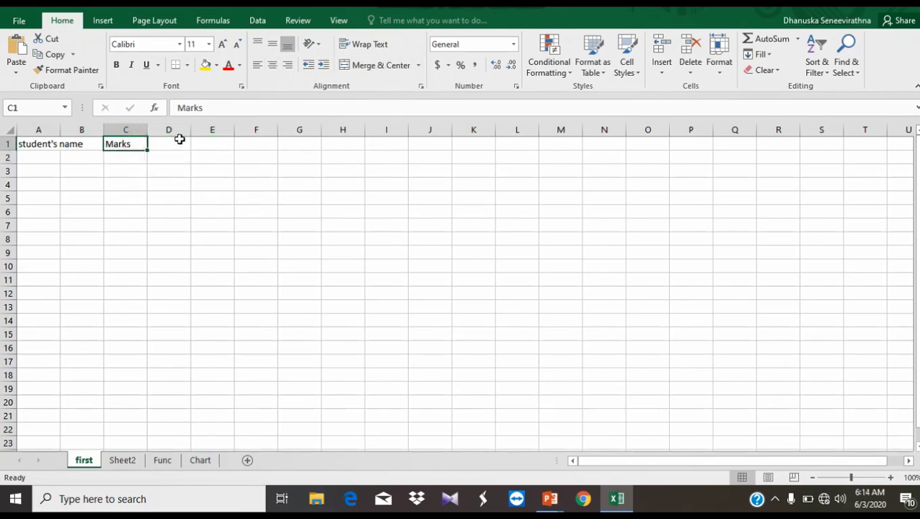
{"action": "left_click", "coordinate": [212, 199]}
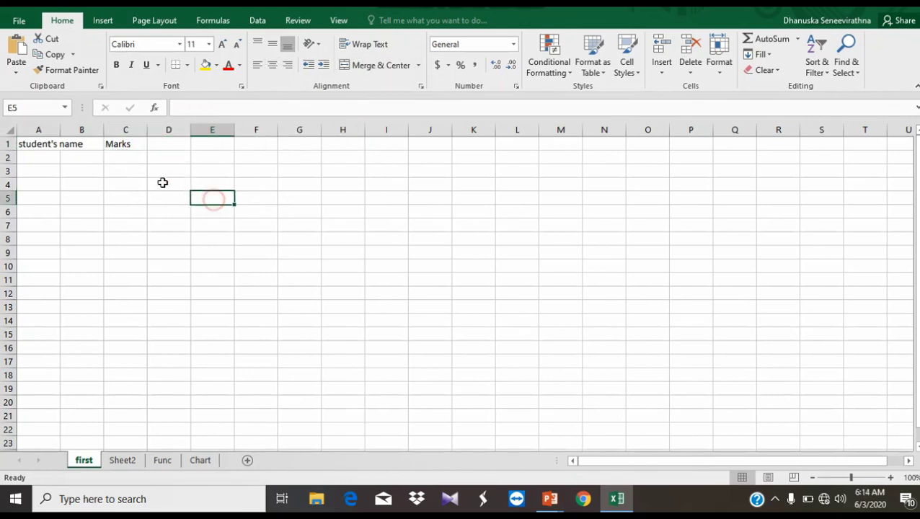
Step: Rotate the Marks heading in cell C1 to an orientation of 45 degrees
{"action": "left_click", "coordinate": [122, 146]}
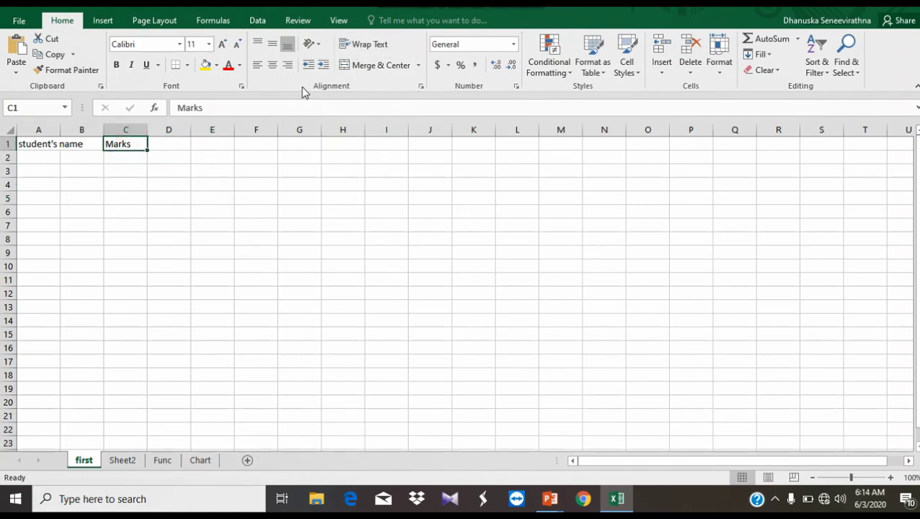
{"action": "left_click", "coordinate": [423, 88]}
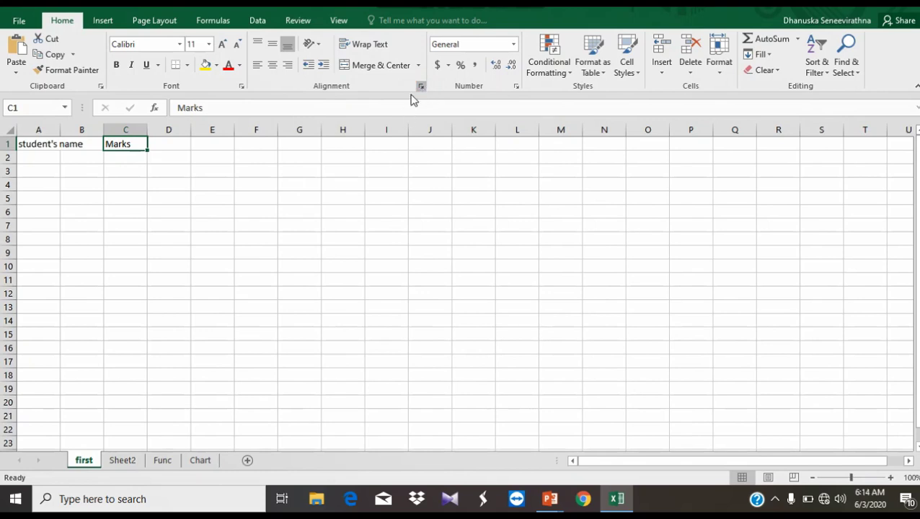
{"action": "left_click", "coordinate": [422, 88]}
{"action": "left_click_drag", "start_coordinate": [573, 96], "coordinate": [404, 108]}
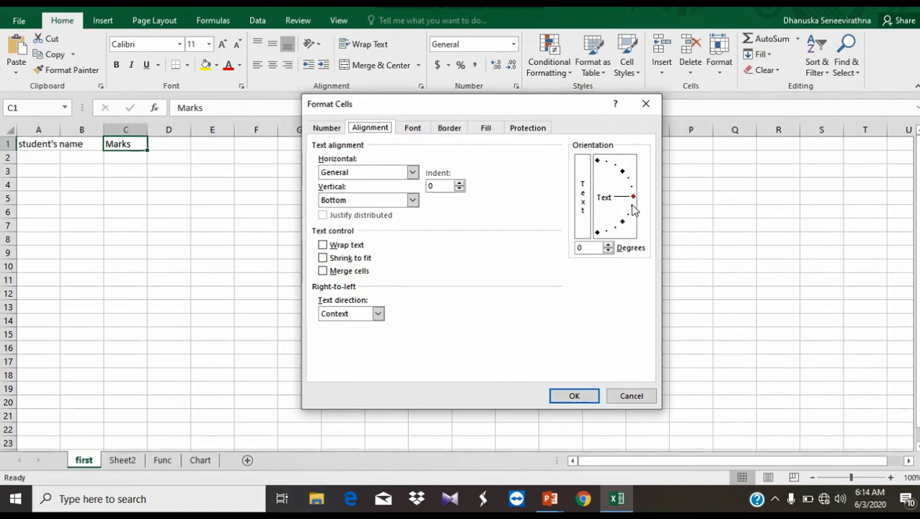
{"action": "left_click_drag", "start_coordinate": [633, 199], "coordinate": [625, 179]}
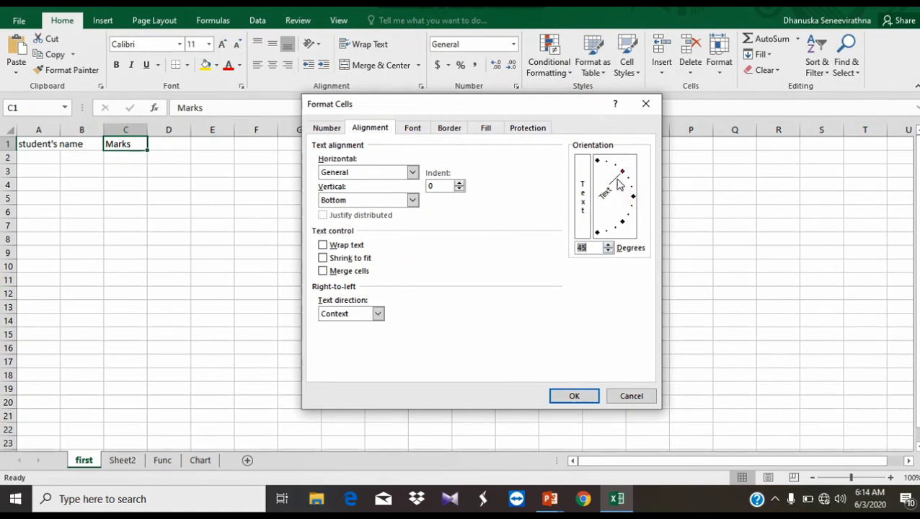
{"action": "left_click", "coordinate": [575, 398]}
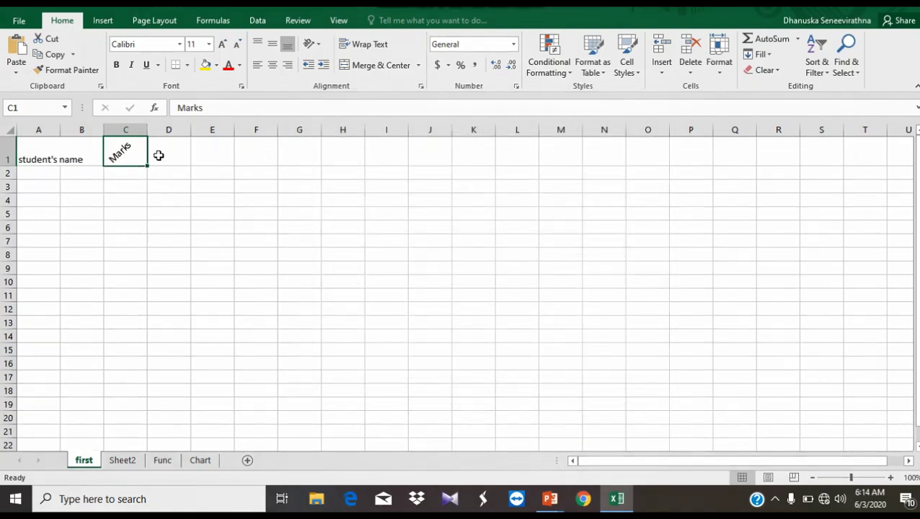
Step: Enter the heading "student's name" in cell D1
{"action": "left_click", "coordinate": [181, 182]}
{"action": "left_click", "coordinate": [179, 158]}
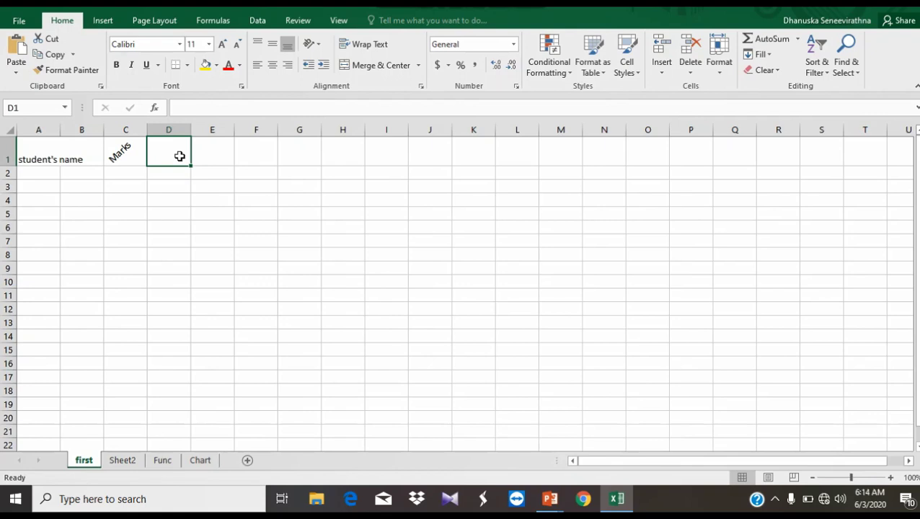
{"action": "type", "text": "student's name"}
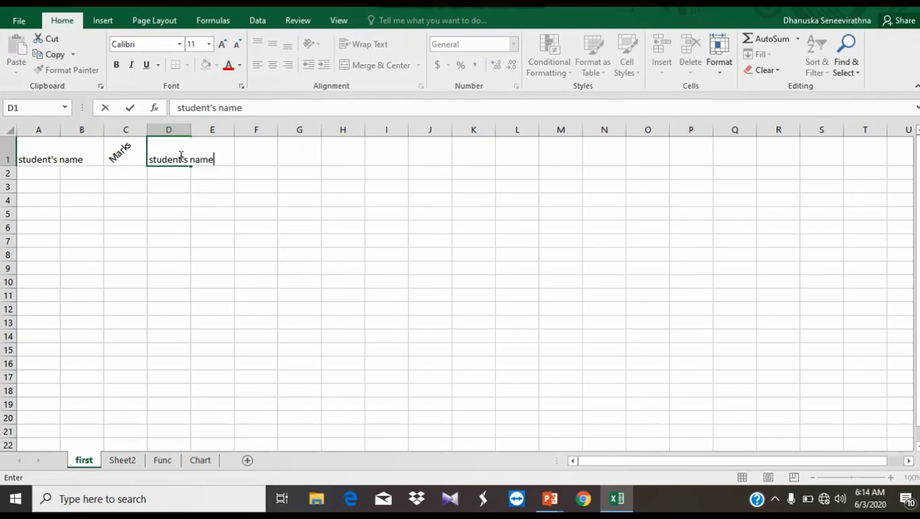
{"action": "left_click", "coordinate": [184, 220]}
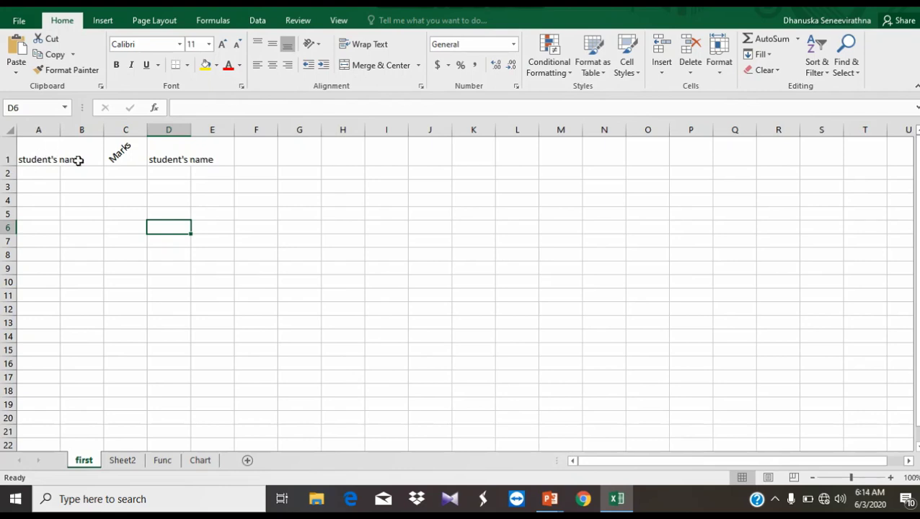
Step: Apply Shrink to fit to the heading in cell D1
{"action": "left_click", "coordinate": [180, 161]}
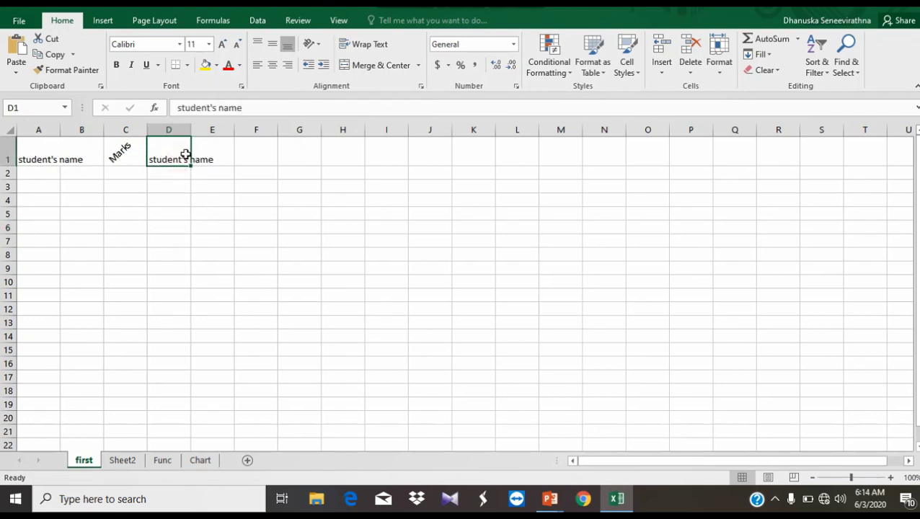
{"action": "left_click", "coordinate": [422, 87]}
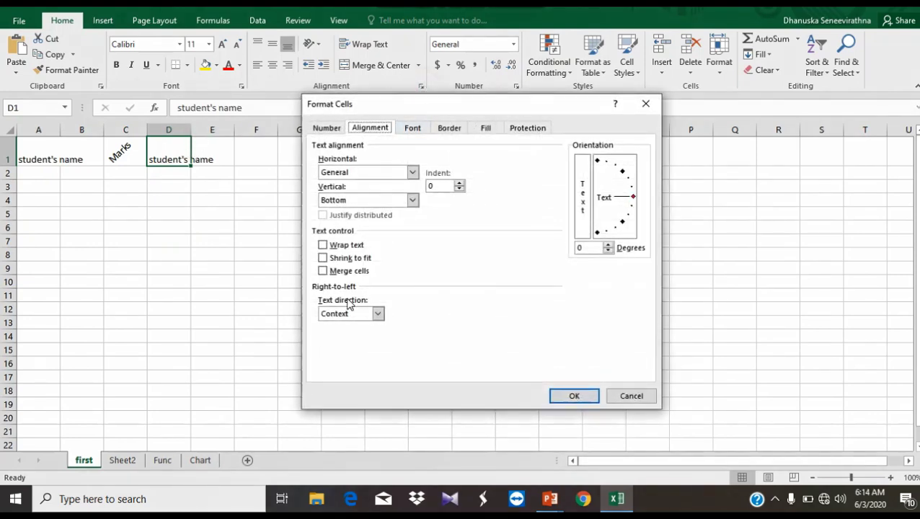
{"action": "left_click", "coordinate": [334, 261]}
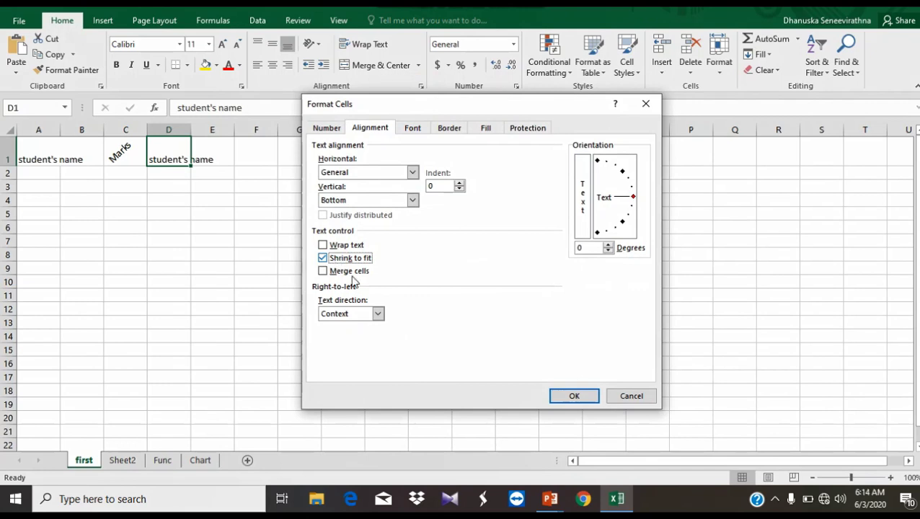
{"action": "left_click", "coordinate": [574, 398]}
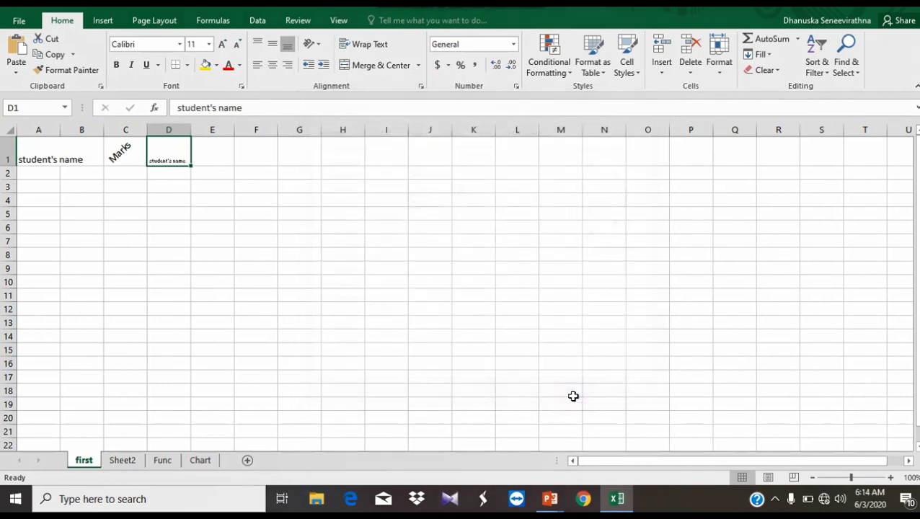
Step: Increase the font size of the heading in cell D1 to 20
{"action": "left_click", "coordinate": [222, 45]}
{"action": "left_click", "coordinate": [222, 45]}
{"action": "left_click", "coordinate": [222, 45]}
{"action": "left_click", "coordinate": [222, 45]}
{"action": "left_click", "coordinate": [222, 44]}
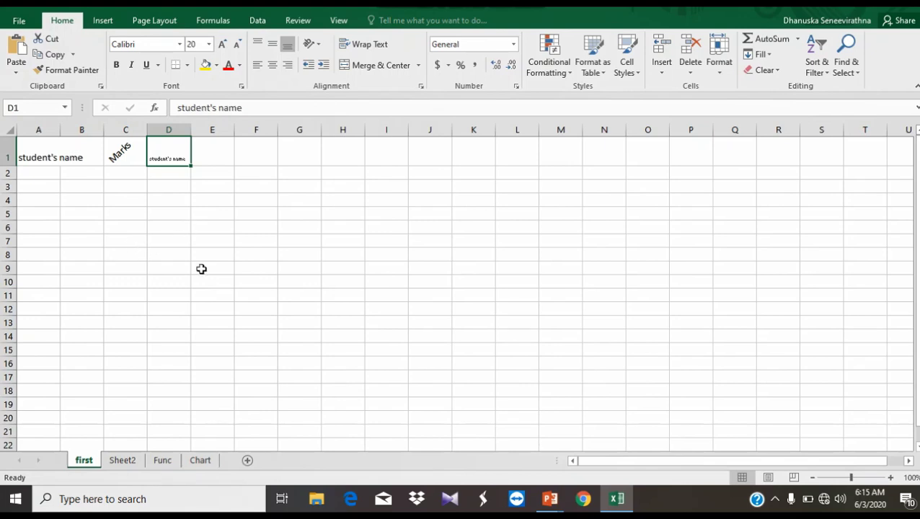
Step: Switch to the Func sheet and apply All Borders to the marks table in A1:M9
{"action": "left_click", "coordinate": [162, 462]}
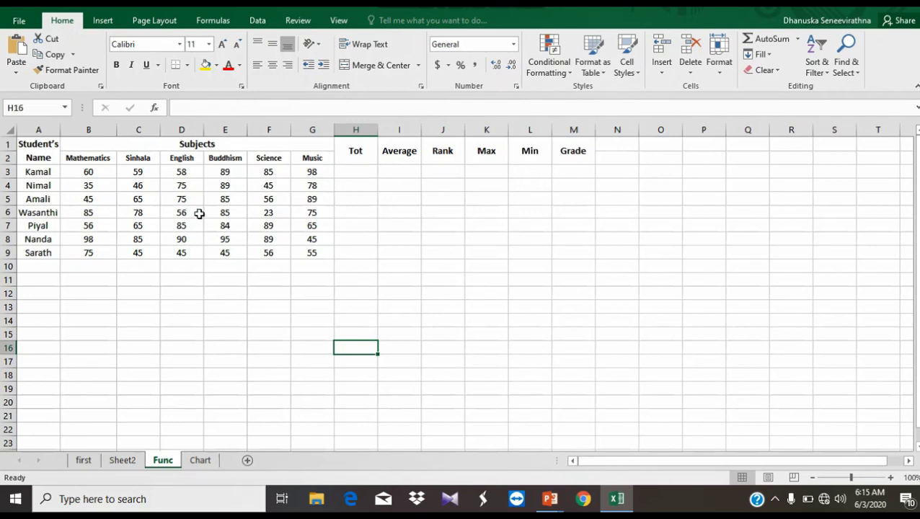
{"action": "left_click", "coordinate": [445, 287]}
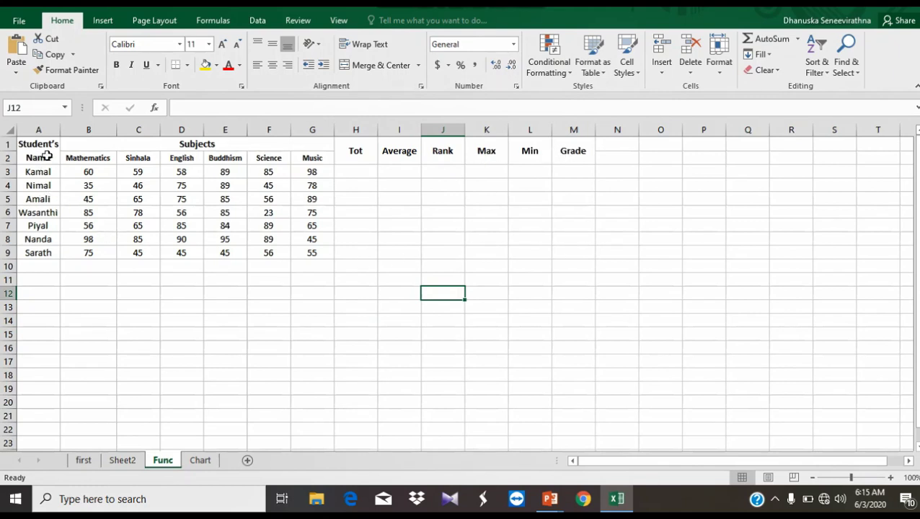
{"action": "left_click_drag", "start_coordinate": [40, 152], "coordinate": [592, 253]}
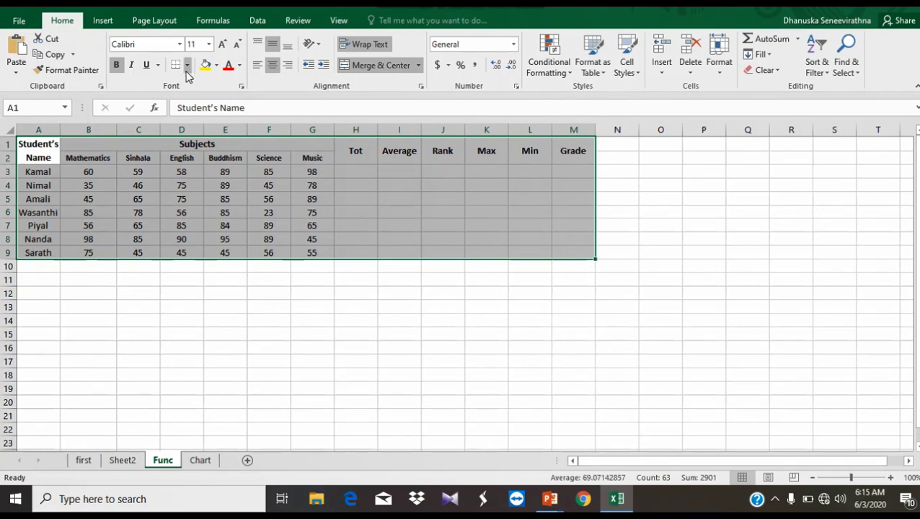
{"action": "left_click", "coordinate": [187, 65]}
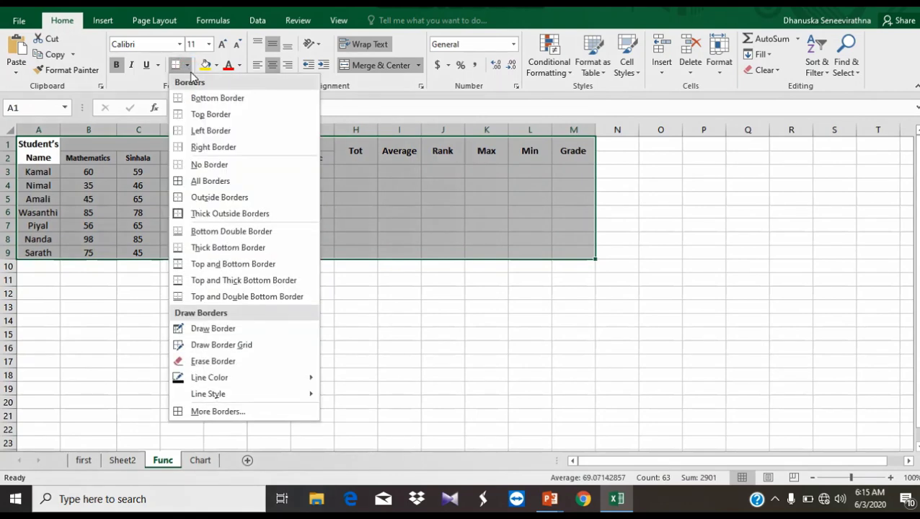
{"action": "left_click", "coordinate": [210, 183]}
{"action": "left_click", "coordinate": [546, 318]}
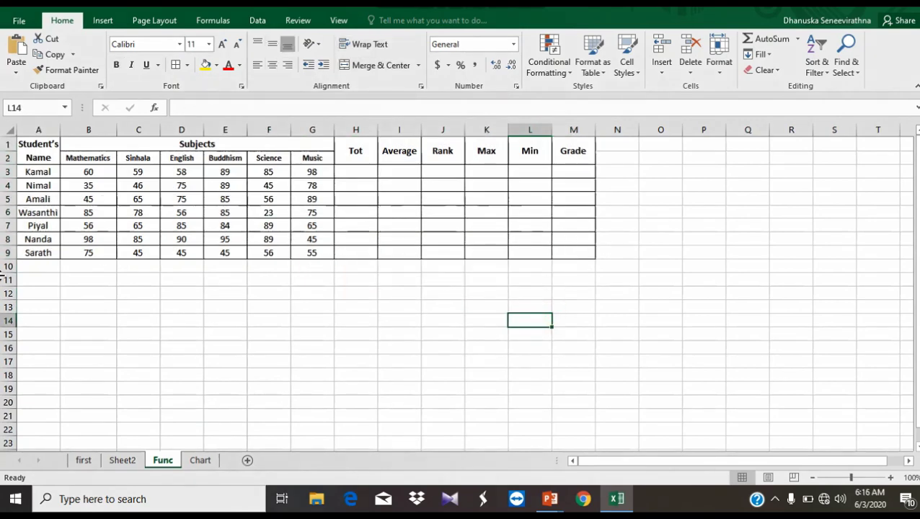
Step: Try starting a formula in cell G12 with an equals sign and with a plus sign, and discard the entry
{"action": "left_click", "coordinate": [316, 292]}
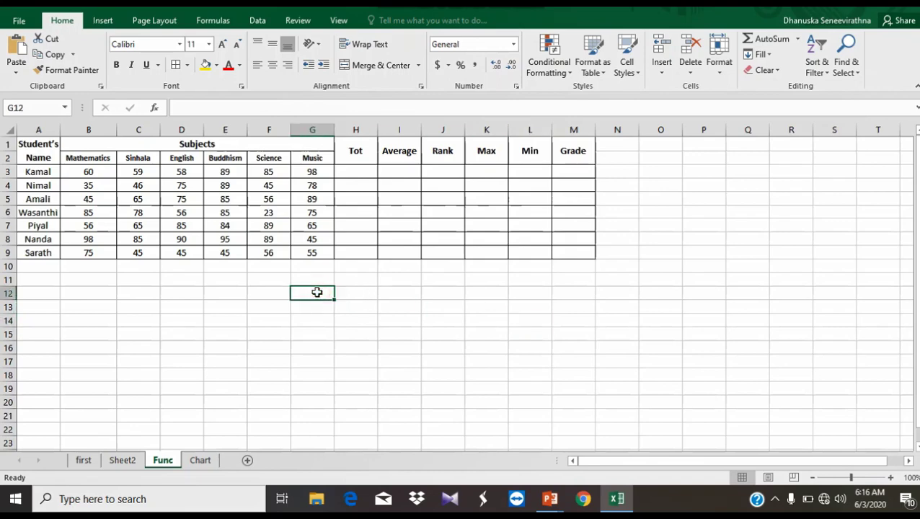
{"action": "type", "text": "="}
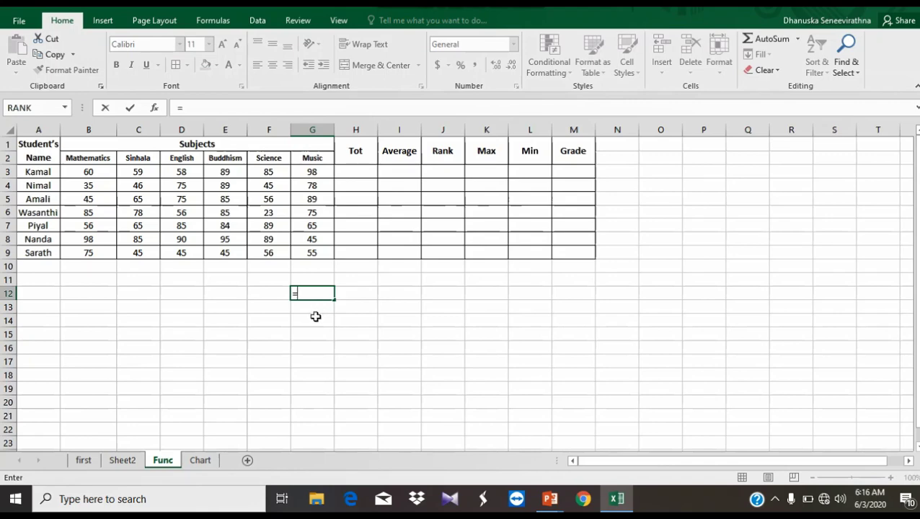
{"action": "key", "text": "BackSpace"}
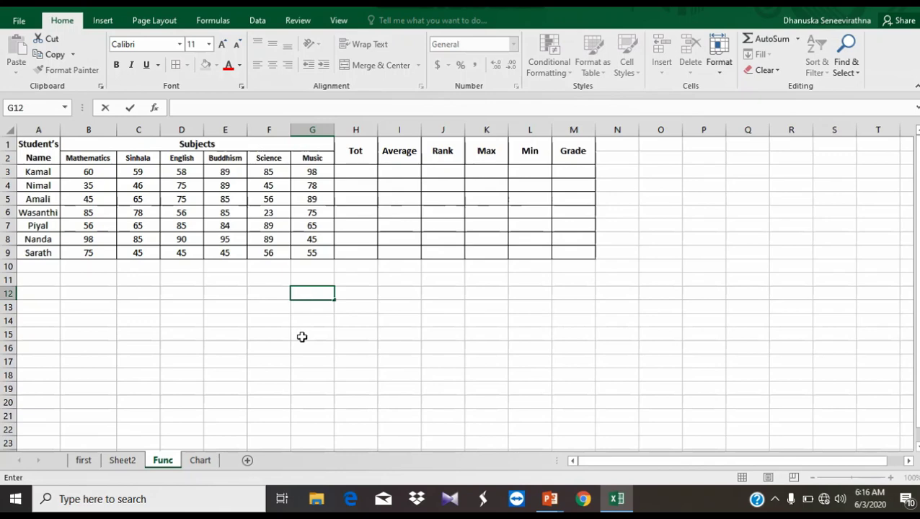
{"action": "type", "text": "+"}
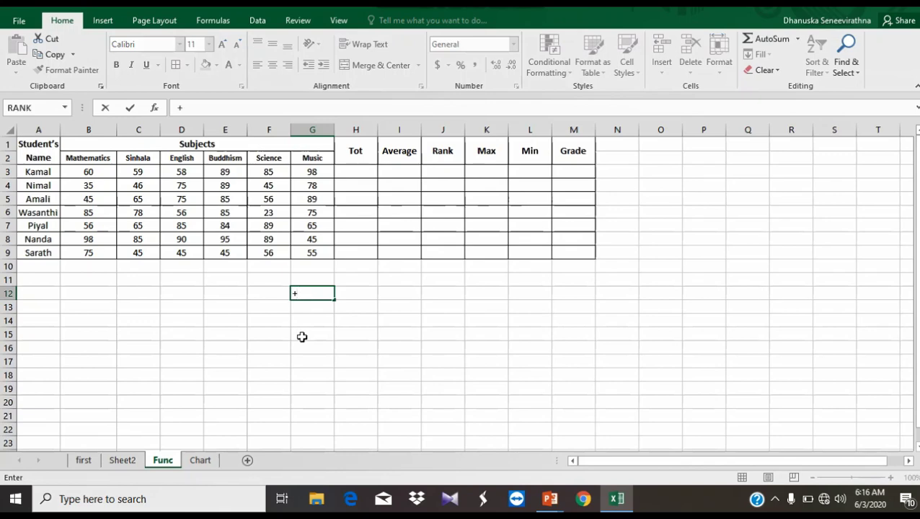
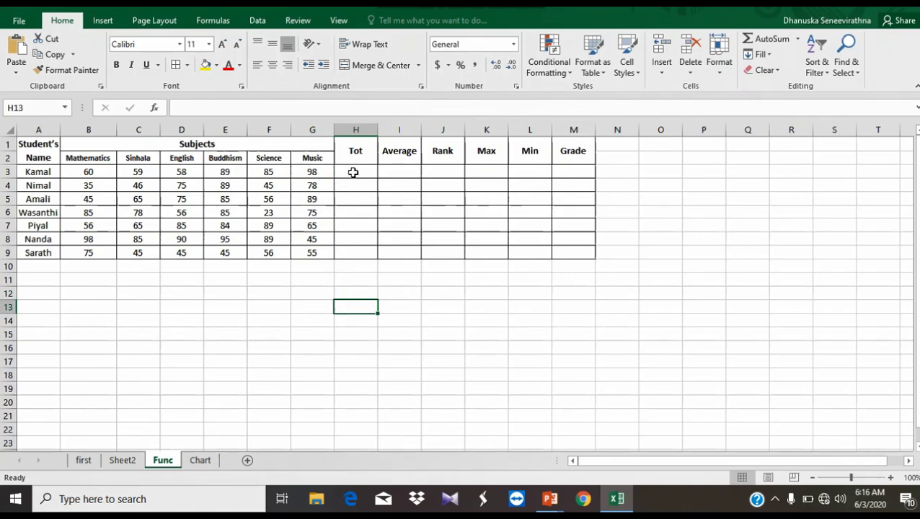
Step: Try inserting the RANK function in cell H3 through the Insert Function dialog, and discard the entry
{"action": "left_click", "coordinate": [354, 172]}
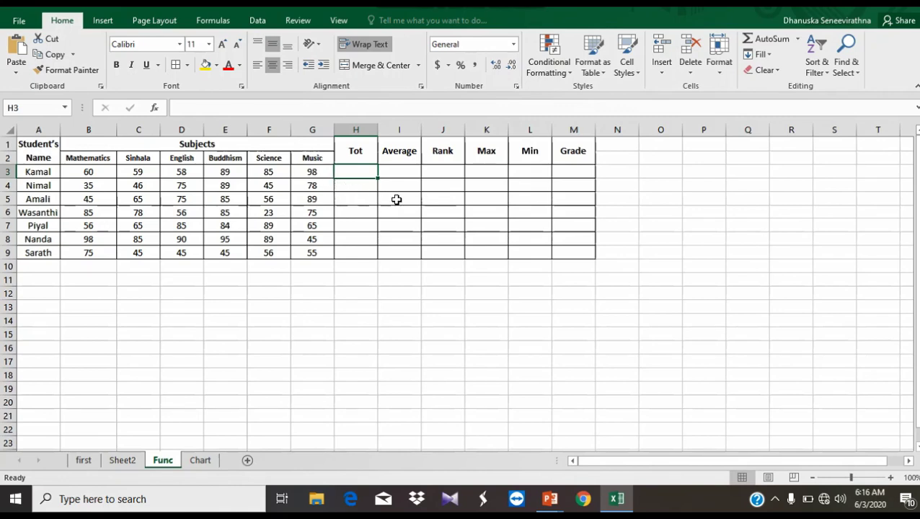
{"action": "left_click", "coordinate": [339, 226]}
{"action": "left_click", "coordinate": [363, 169]}
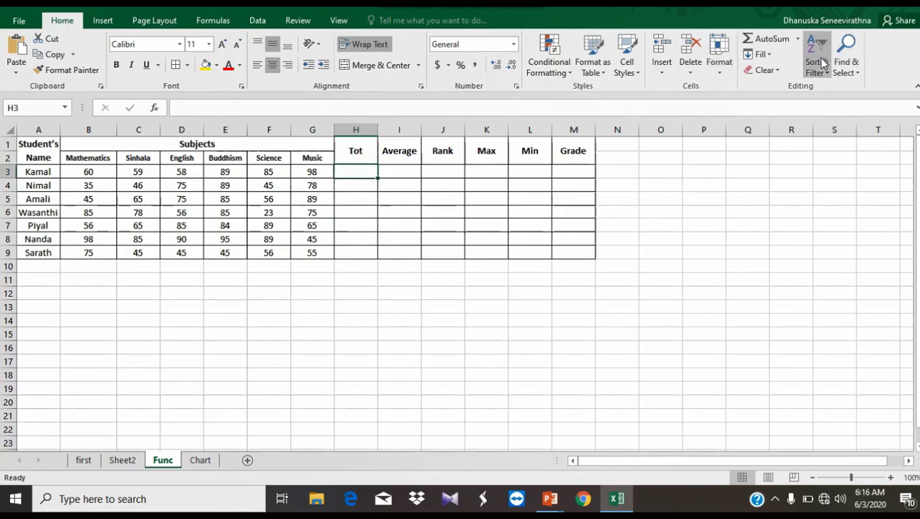
{"action": "left_click", "coordinate": [798, 40]}
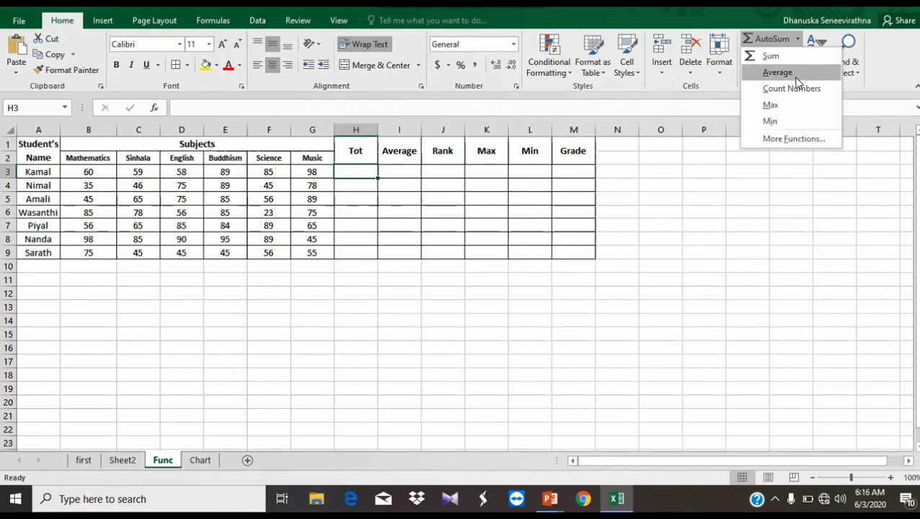
{"action": "left_click", "coordinate": [779, 139]}
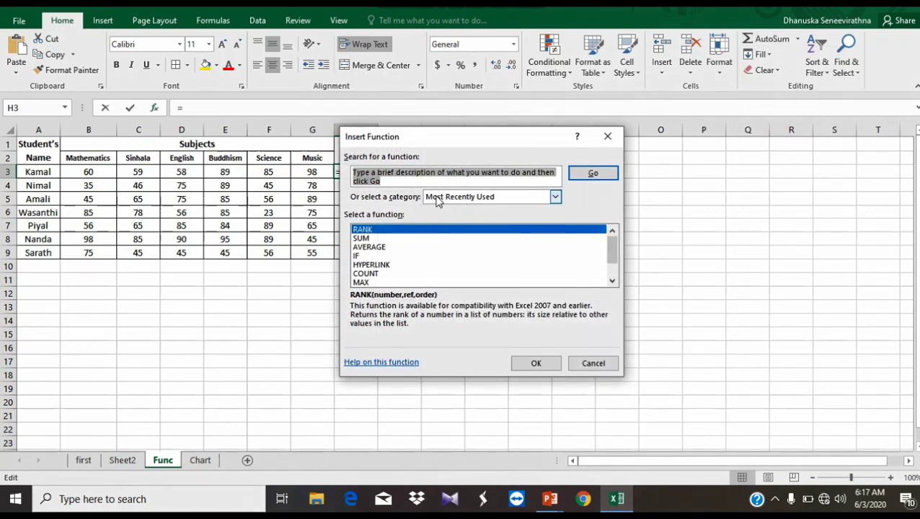
{"action": "left_click", "coordinate": [615, 140]}
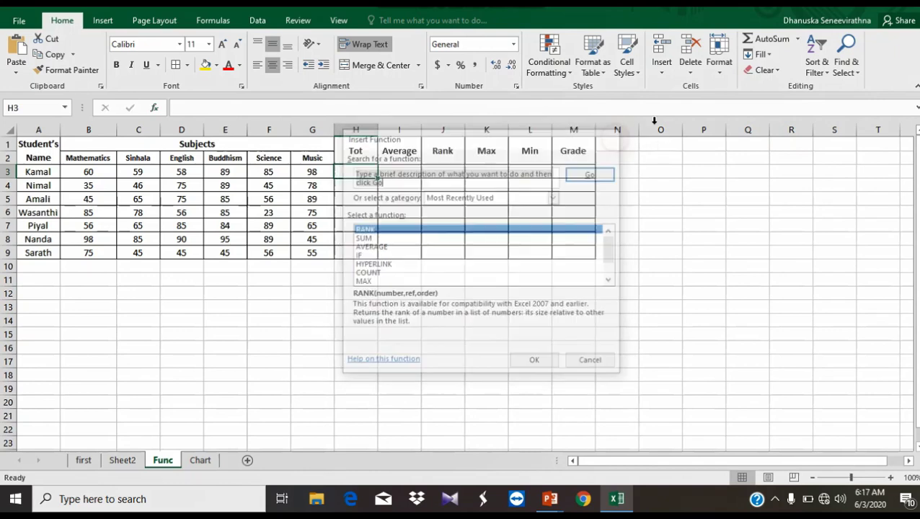
{"action": "left_click", "coordinate": [156, 109]}
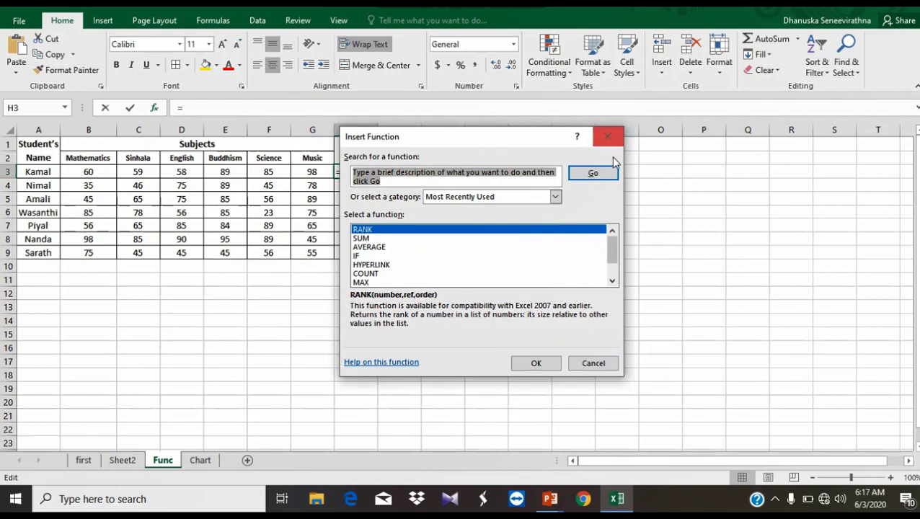
{"action": "left_click", "coordinate": [550, 362]}
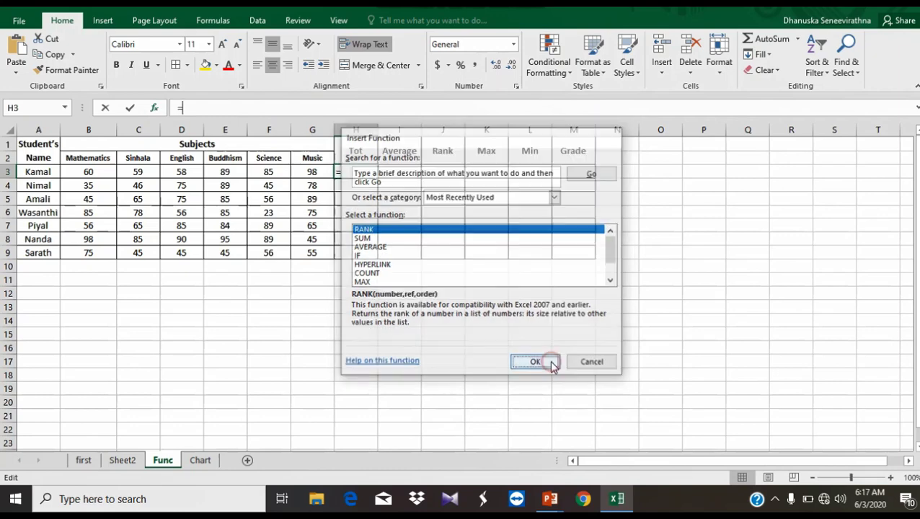
{"action": "left_click", "coordinate": [647, 341]}
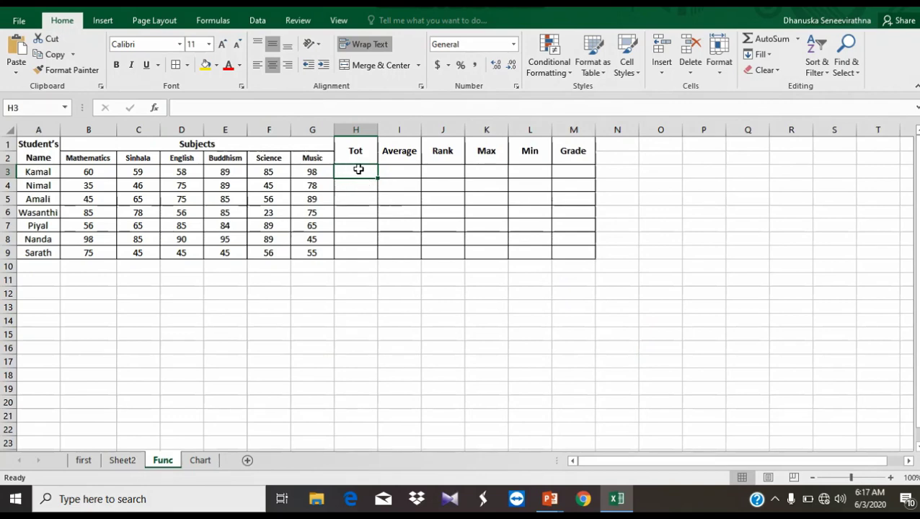
Step: Total the first student's marks in cell H3 with the Sum function over B3:G3, and check the summed range
{"action": "left_click", "coordinate": [797, 38]}
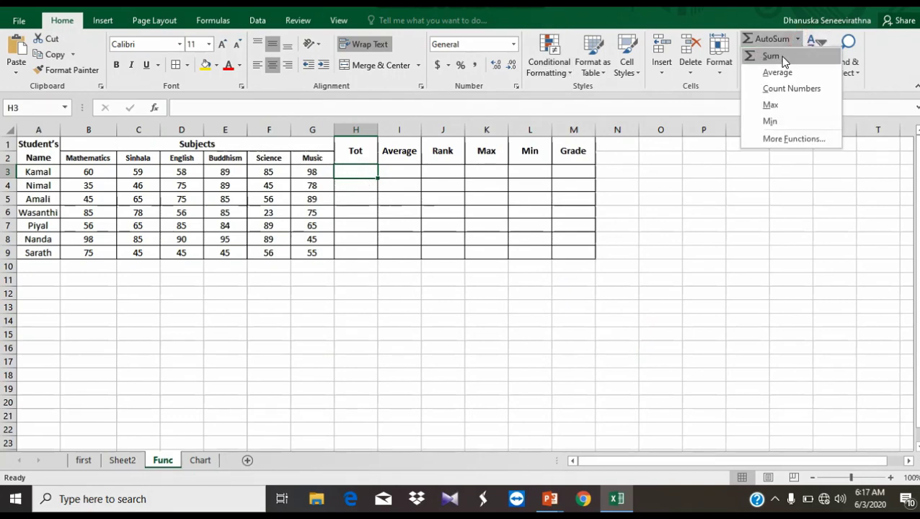
{"action": "left_click", "coordinate": [783, 61]}
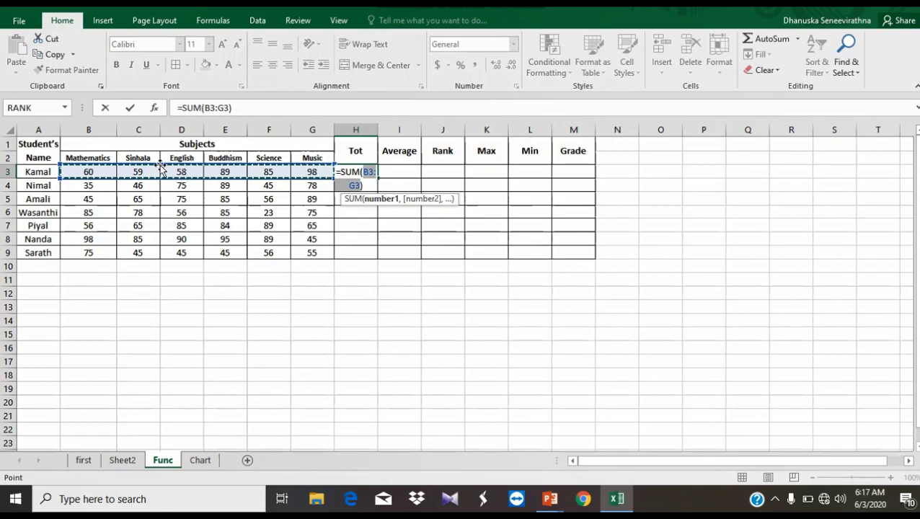
{"action": "key", "text": "Return"}
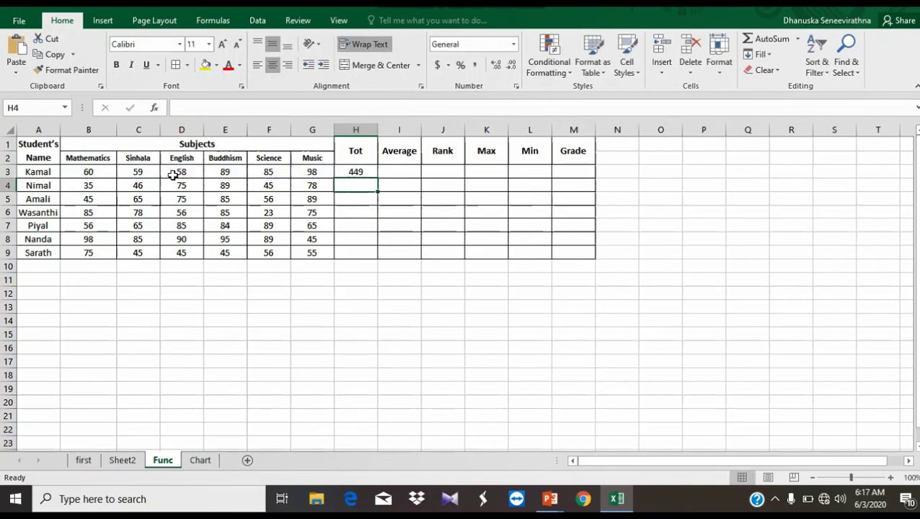
{"action": "left_click", "coordinate": [367, 171]}
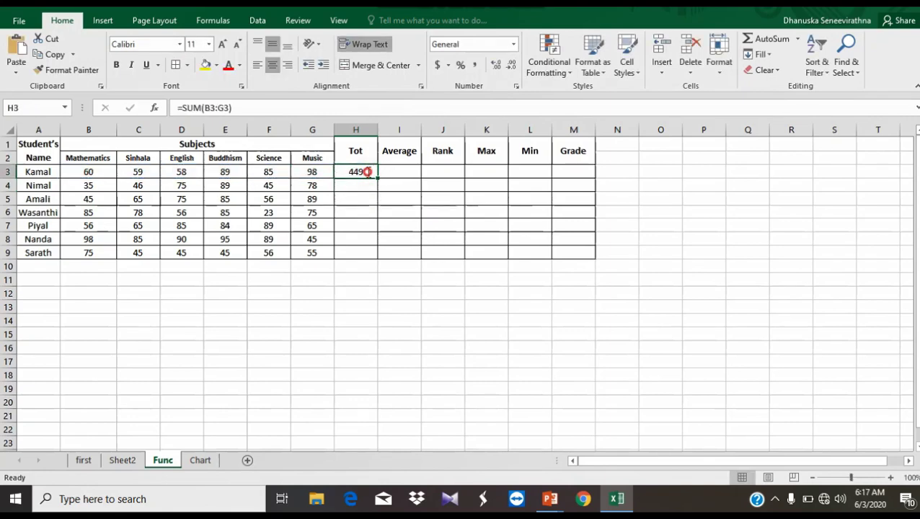
{"action": "double_click", "coordinate": [366, 171]}
{"action": "left_click", "coordinate": [80, 173]}
{"action": "left_click_drag", "start_coordinate": [126, 168], "coordinate": [312, 173]}
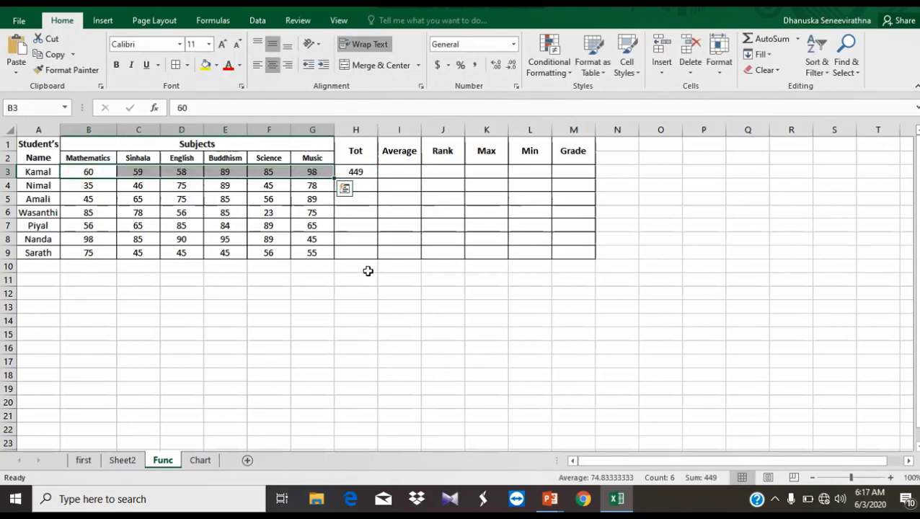
Step: Total the second student's marks in cell H4 with the Sum function over B4:G4
{"action": "left_click", "coordinate": [365, 186]}
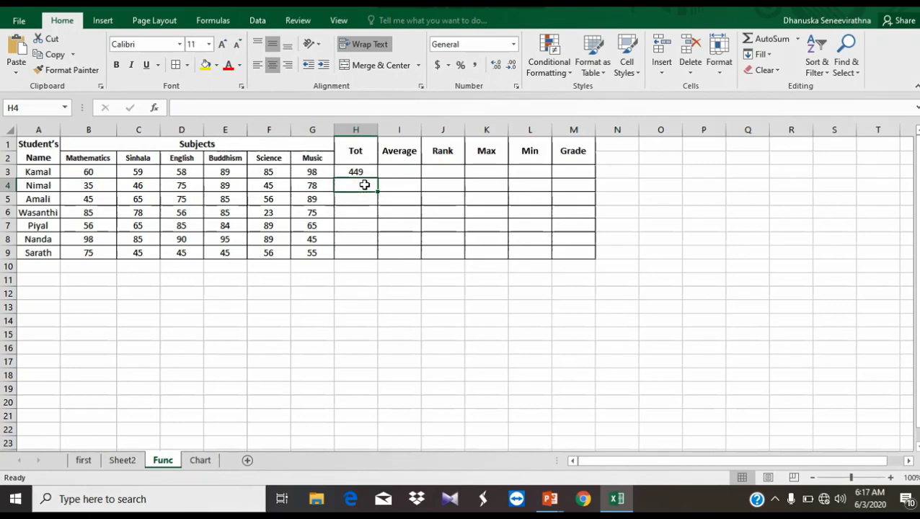
{"action": "left_click", "coordinate": [798, 39]}
{"action": "left_click", "coordinate": [795, 58]}
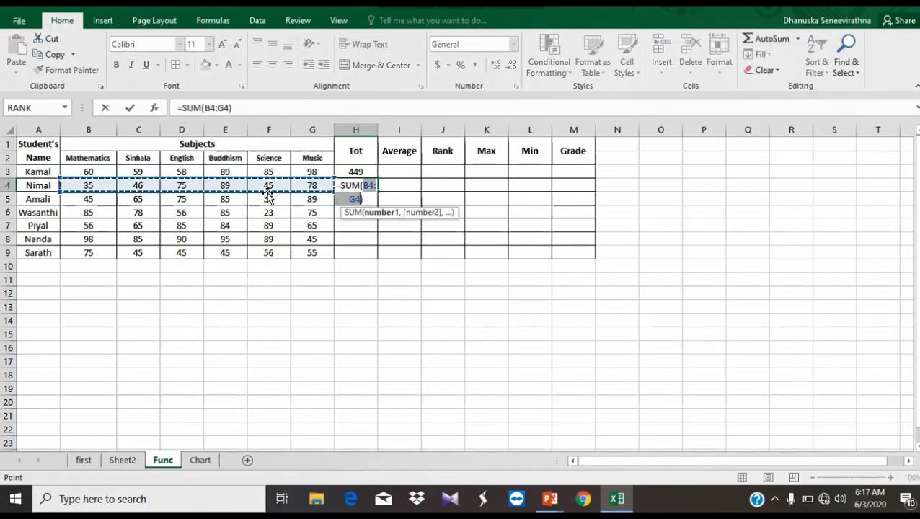
{"action": "key", "text": "Return"}
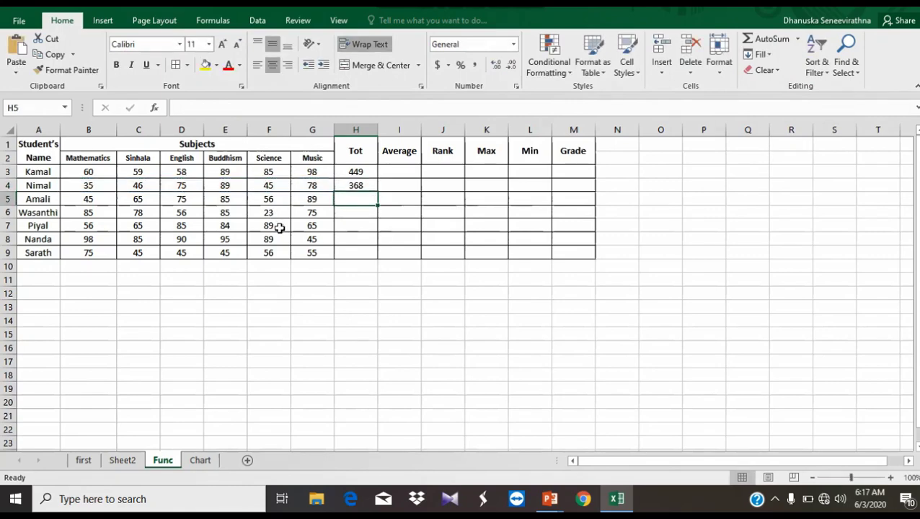
Step: Insert a Sum over B5:G5 in cell H5 and fill the formula down to H9
{"action": "left_click", "coordinate": [798, 41]}
{"action": "left_click", "coordinate": [798, 54]}
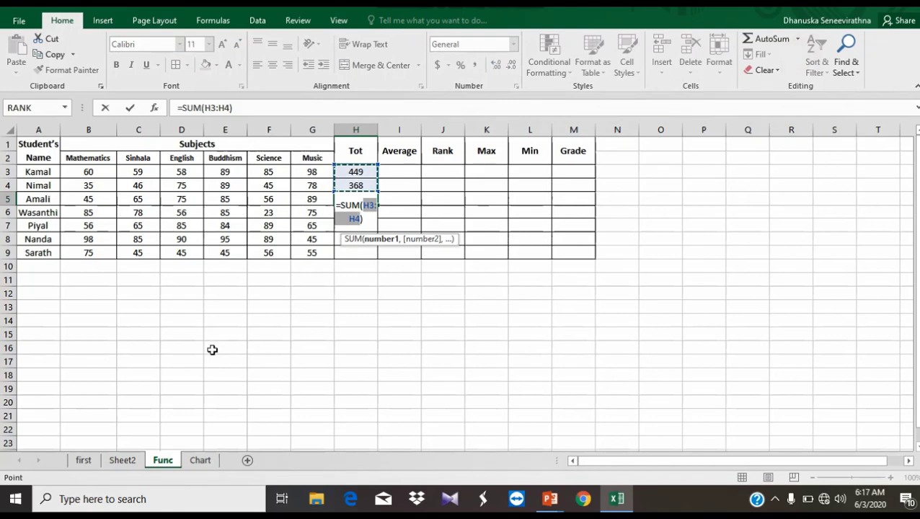
{"action": "left_click_drag", "start_coordinate": [83, 200], "coordinate": [196, 204]}
{"action": "left_click_drag", "start_coordinate": [82, 201], "coordinate": [303, 197]}
{"action": "key", "text": "Return"}
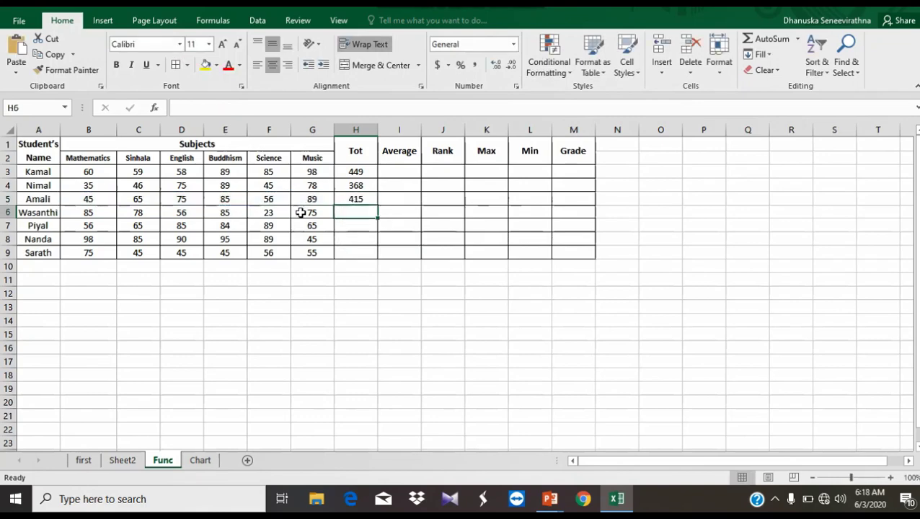
{"action": "left_click", "coordinate": [356, 199]}
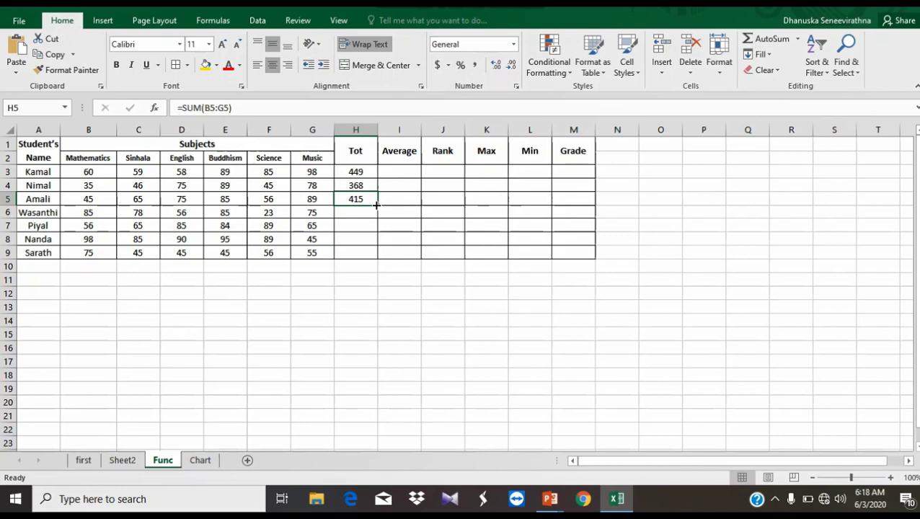
{"action": "left_click_drag", "start_coordinate": [376, 204], "coordinate": [372, 254]}
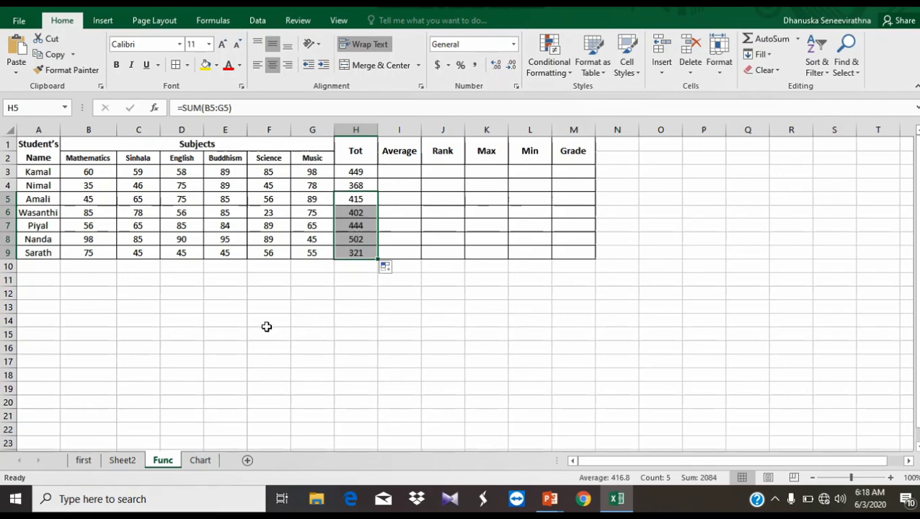
Step: Examine the SUM formulas in the Tot column cells H3:H9 to compare the row ranges they reference
{"action": "left_click", "coordinate": [358, 169]}
{"action": "double_click", "coordinate": [365, 172]}
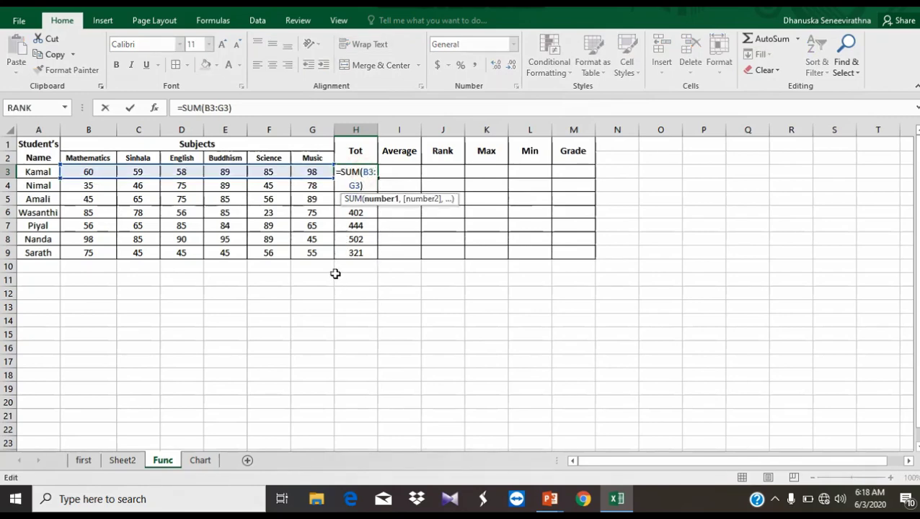
{"action": "key", "text": "Return"}
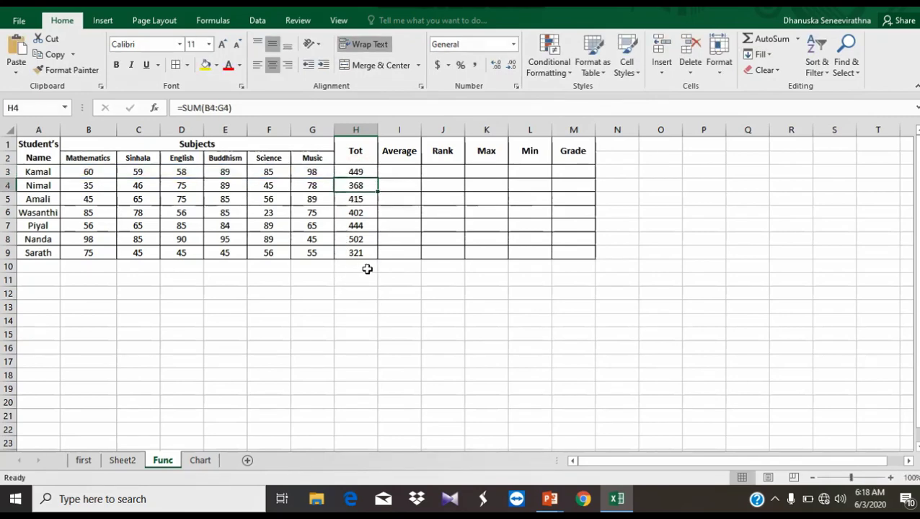
{"action": "double_click", "coordinate": [359, 251]}
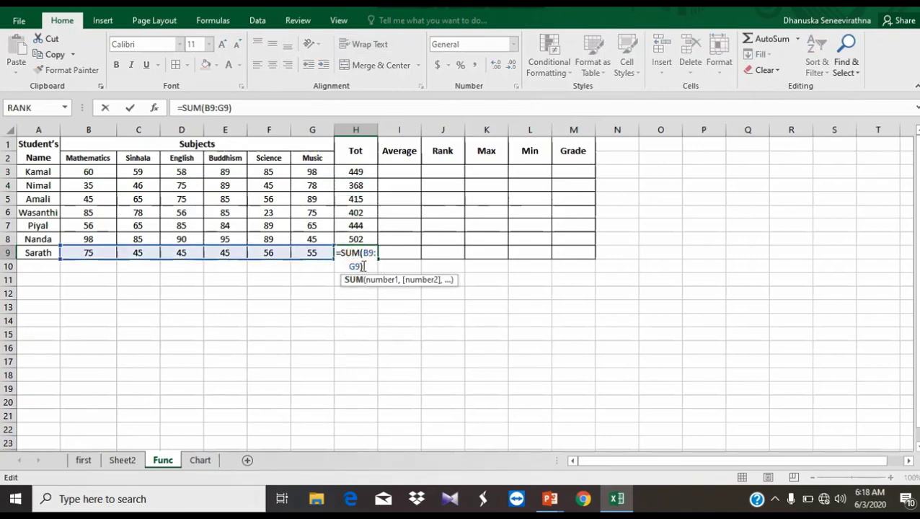
{"action": "key", "text": "Return"}
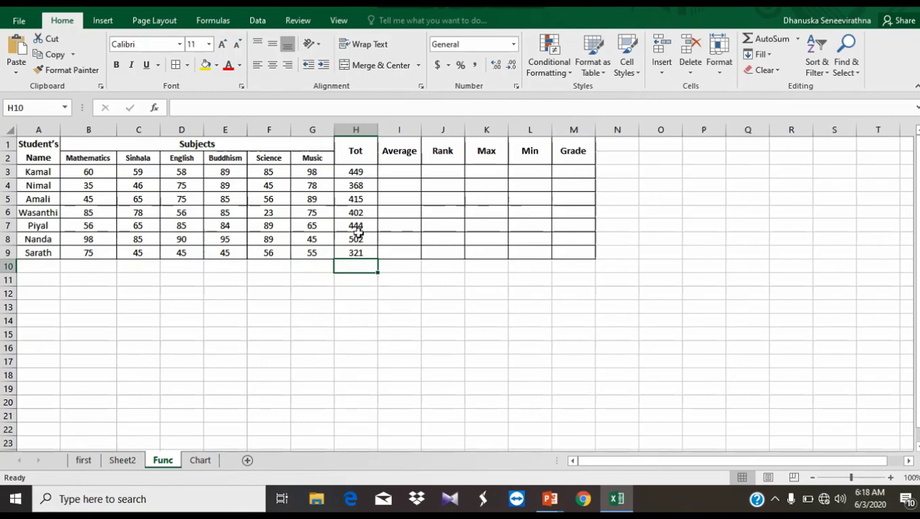
{"action": "left_click", "coordinate": [363, 171]}
{"action": "left_click", "coordinate": [360, 185]}
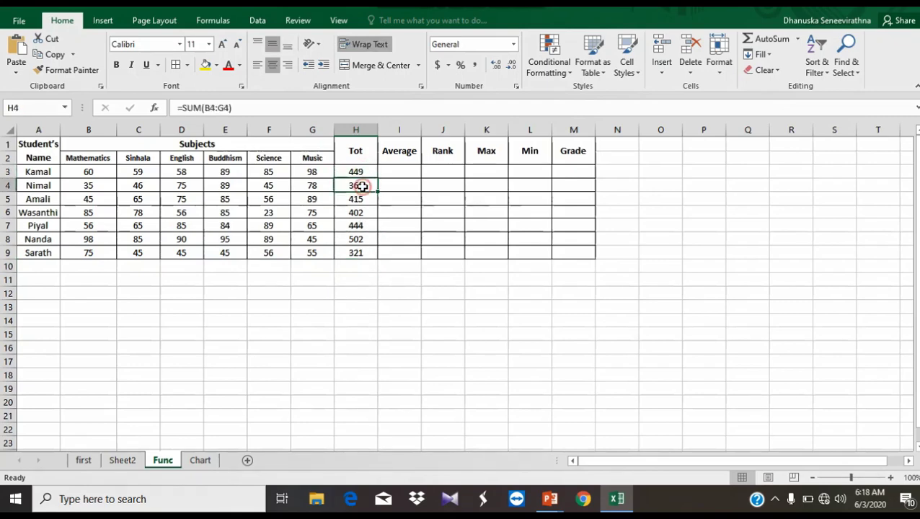
{"action": "left_click", "coordinate": [359, 201]}
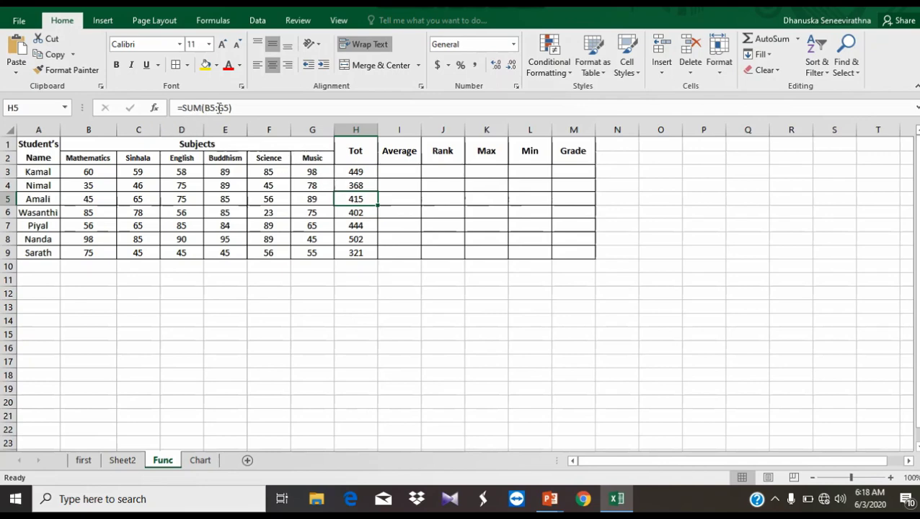
{"action": "left_click", "coordinate": [366, 214]}
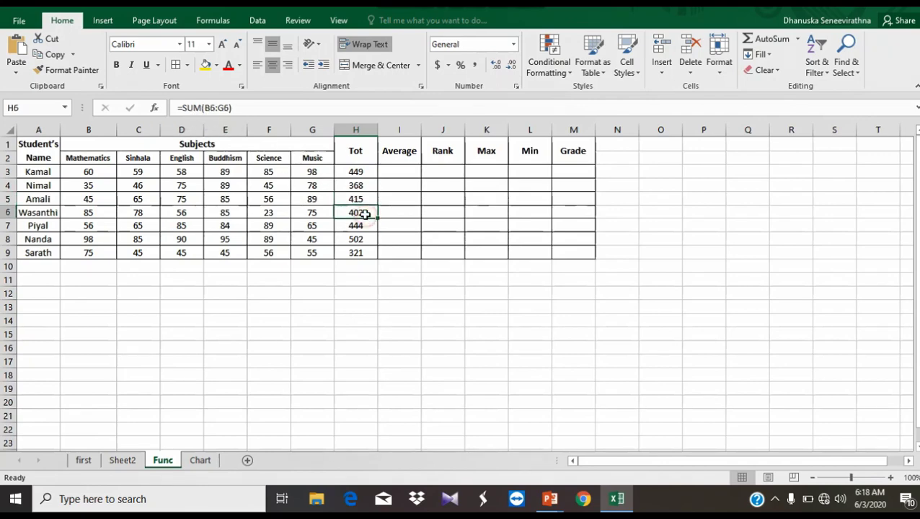
{"action": "left_click", "coordinate": [361, 228]}
{"action": "left_click", "coordinate": [364, 240]}
{"action": "left_click", "coordinate": [360, 252]}
{"action": "left_click", "coordinate": [357, 174]}
{"action": "left_click", "coordinate": [359, 186]}
{"action": "left_click", "coordinate": [359, 198]}
{"action": "left_click", "coordinate": [364, 212]}
{"action": "left_click", "coordinate": [365, 227]}
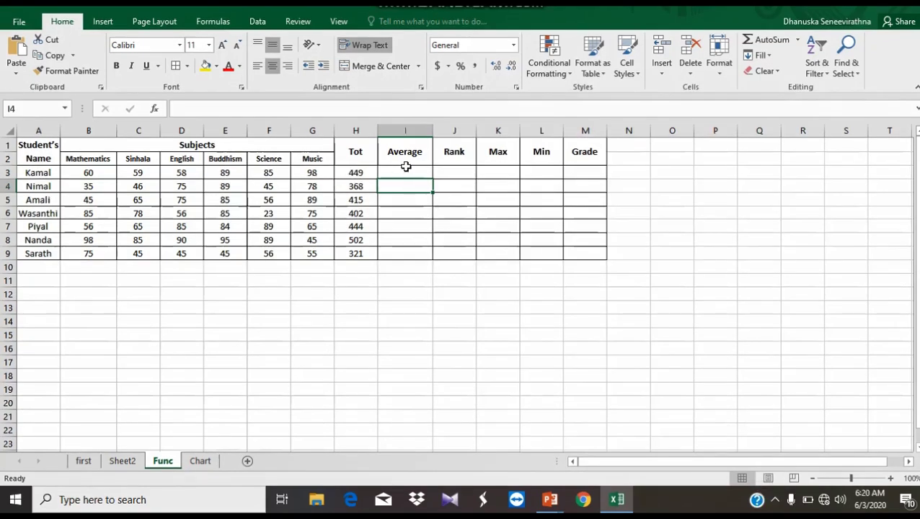
Step: Try averaging the default range B3:H3 in cell I3, and delete the formula
{"action": "left_click", "coordinate": [407, 170]}
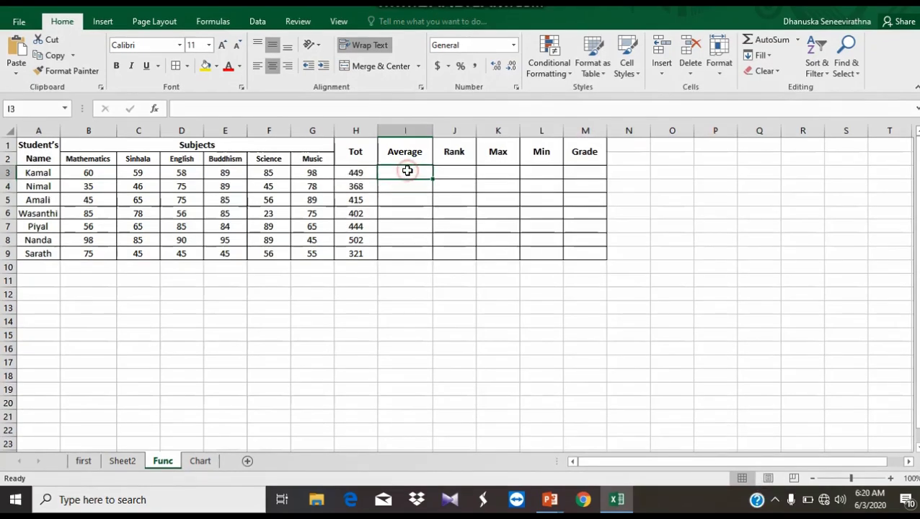
{"action": "left_click", "coordinate": [798, 43]}
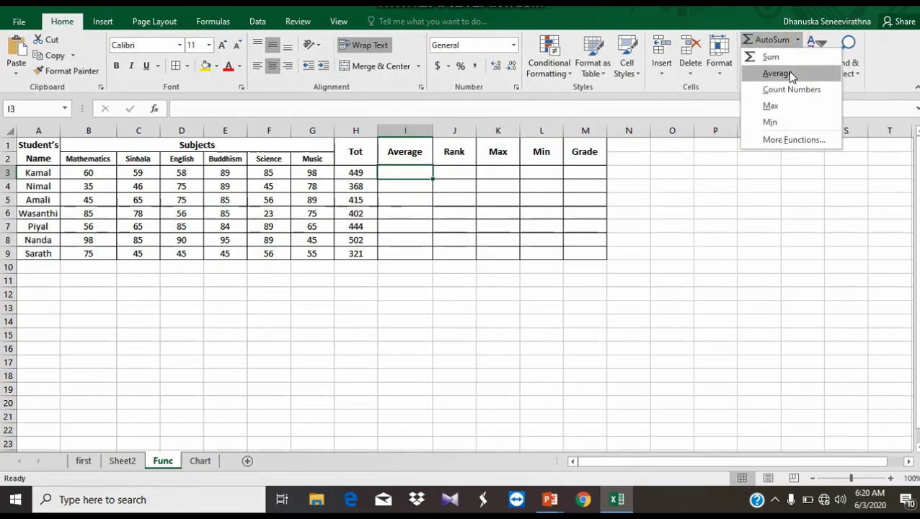
{"action": "left_click", "coordinate": [788, 71]}
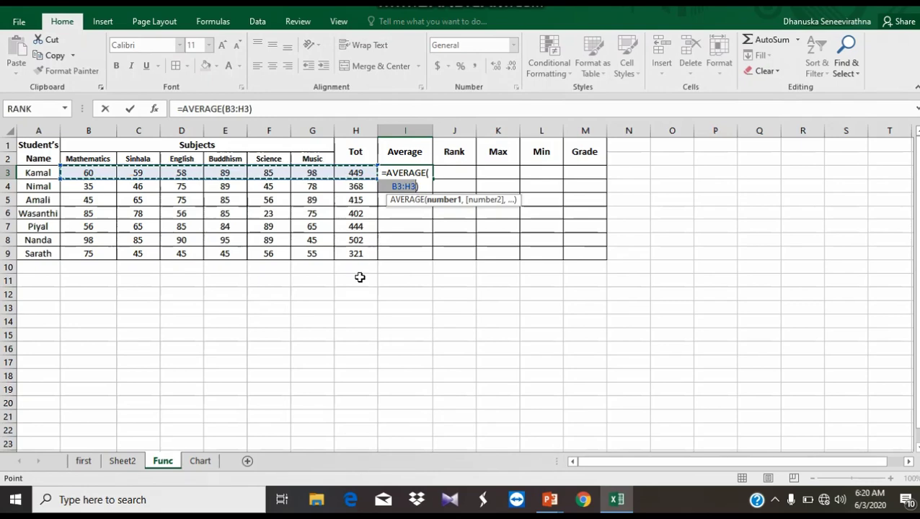
{"action": "key", "text": "Return"}
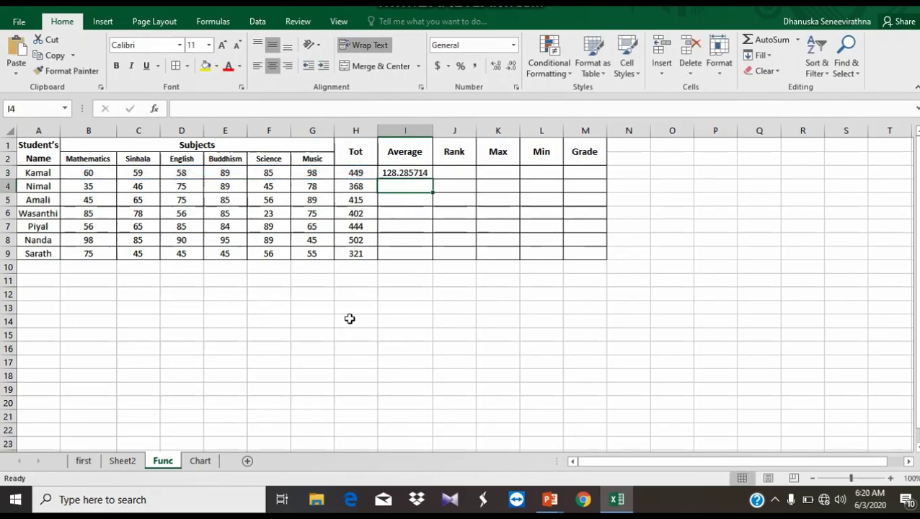
{"action": "left_click", "coordinate": [409, 174]}
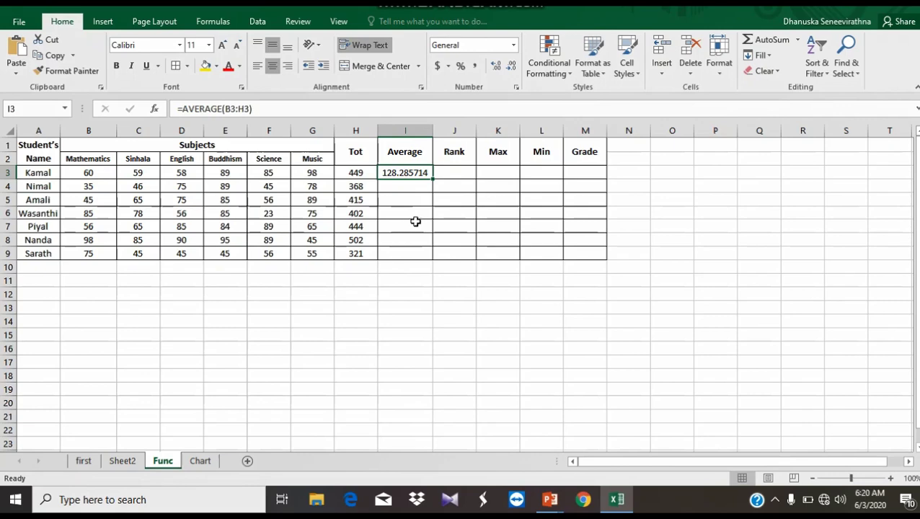
{"action": "key", "text": "Delete"}
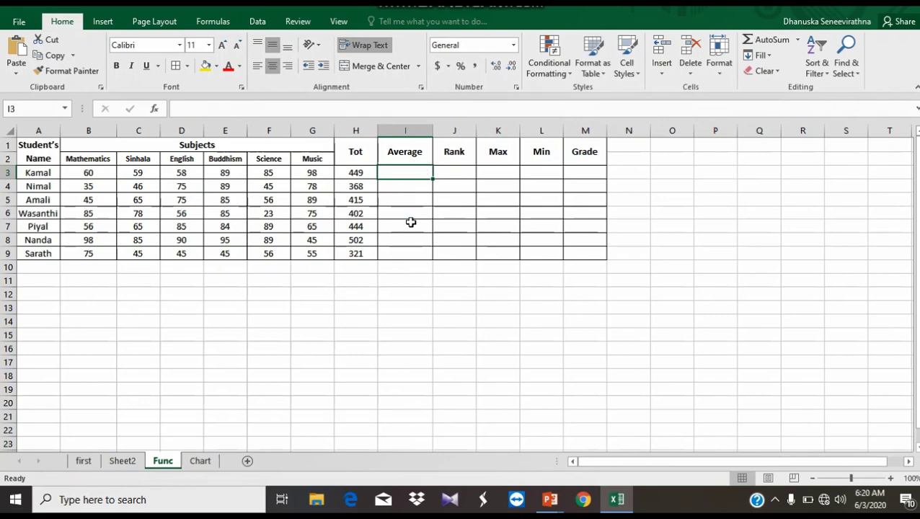
Step: Average the first student's marks in cell I3 with the Average function over B3:G3
{"action": "left_click", "coordinate": [798, 40]}
{"action": "left_click", "coordinate": [779, 74]}
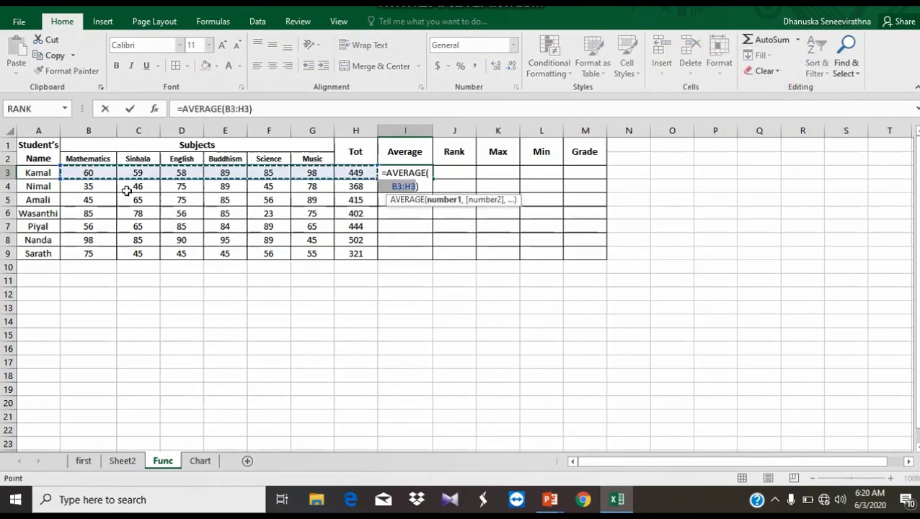
{"action": "left_click_drag", "start_coordinate": [75, 171], "coordinate": [302, 171]}
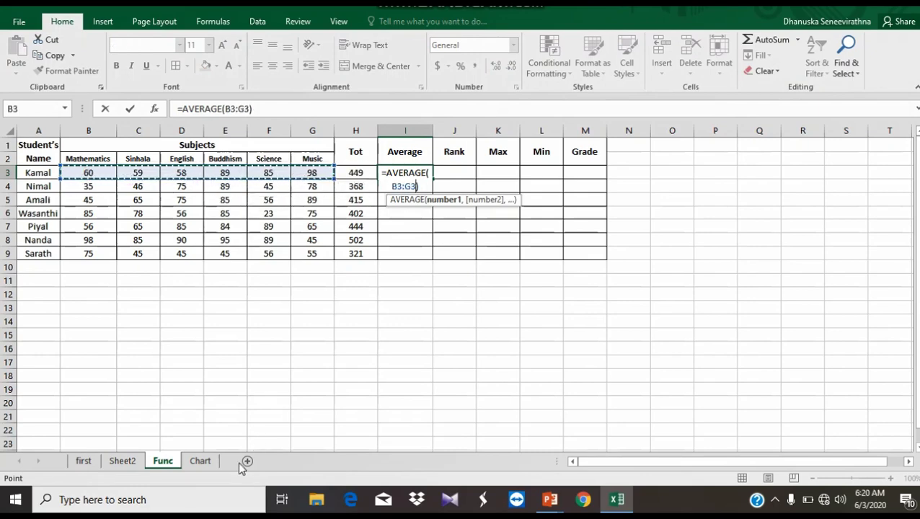
{"action": "key", "text": "Return"}
{"action": "type", "text": "\\"}
{"action": "key", "text": "BackSpace"}
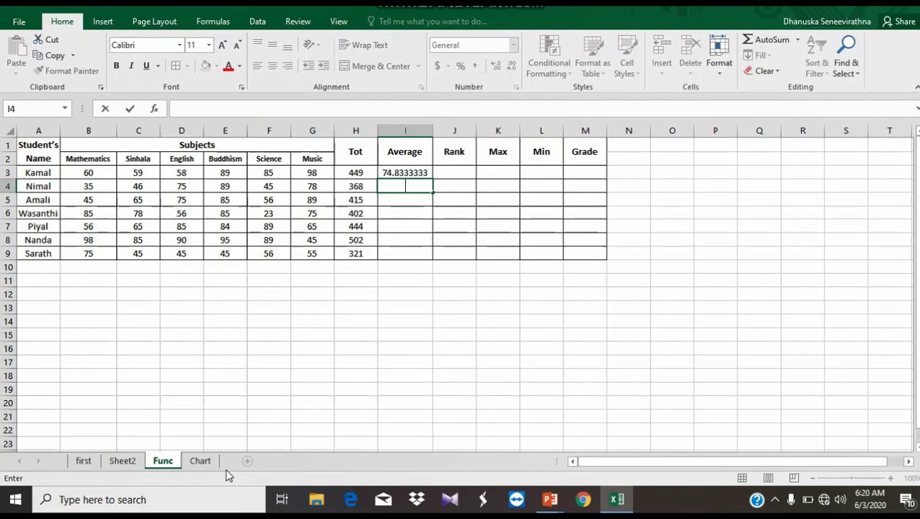
Step: Average the second student's marks in cell I4 over B4:G4 and fill the formula down to I9
{"action": "left_click", "coordinate": [398, 204]}
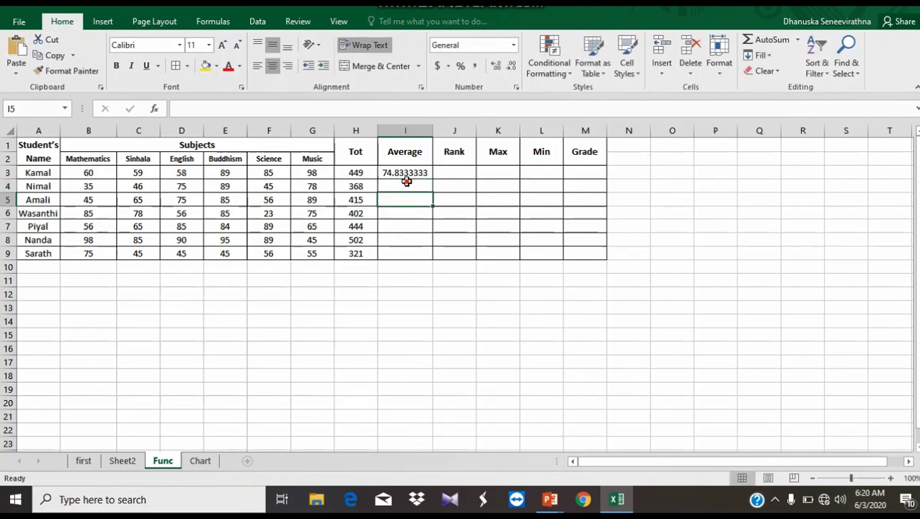
{"action": "left_click", "coordinate": [407, 182]}
{"action": "left_click", "coordinate": [798, 40]}
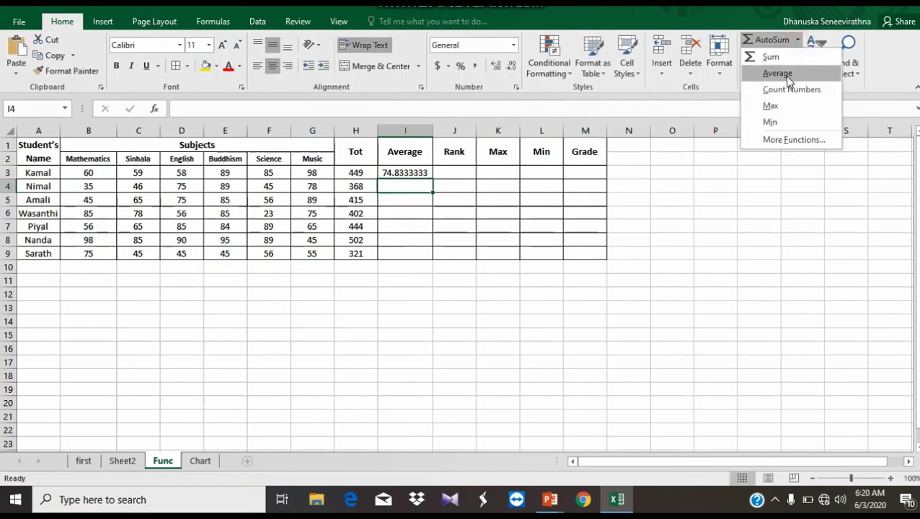
{"action": "left_click", "coordinate": [783, 73]}
{"action": "left_click_drag", "start_coordinate": [89, 186], "coordinate": [311, 189]}
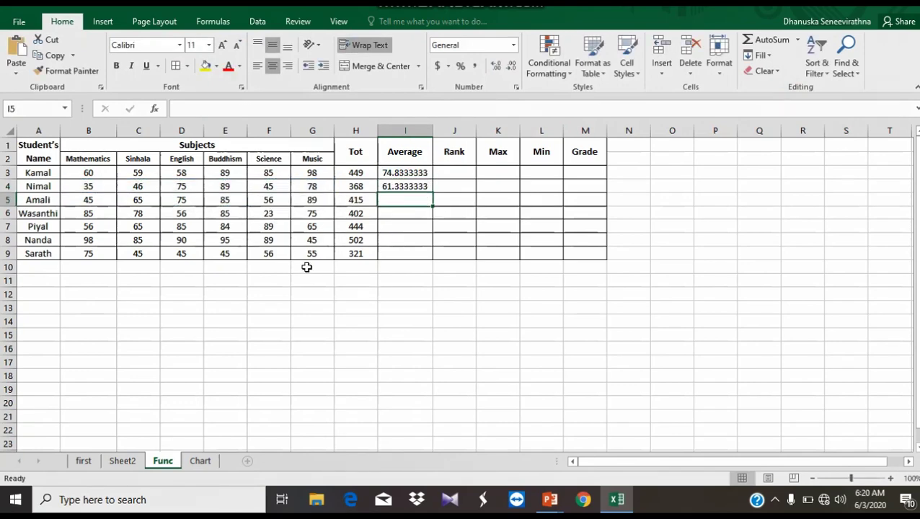
{"action": "left_click", "coordinate": [412, 186]}
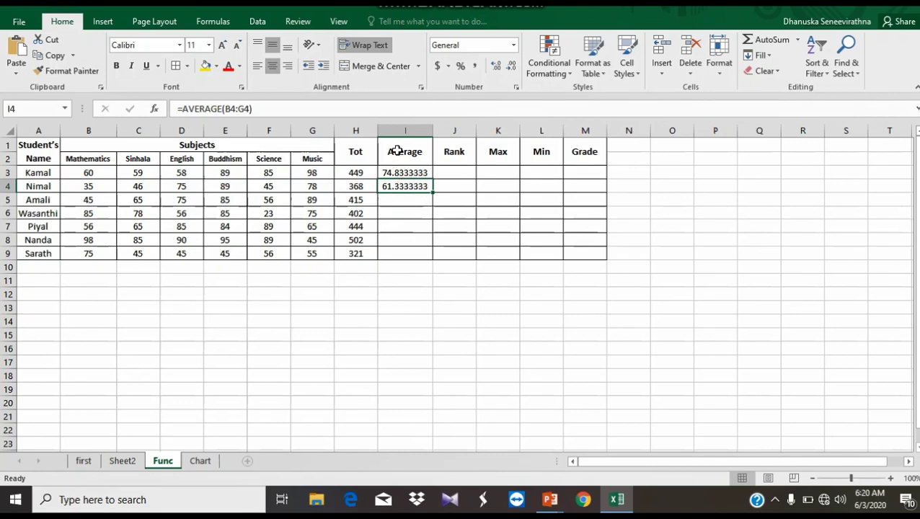
{"action": "left_click_drag", "start_coordinate": [432, 192], "coordinate": [414, 261]}
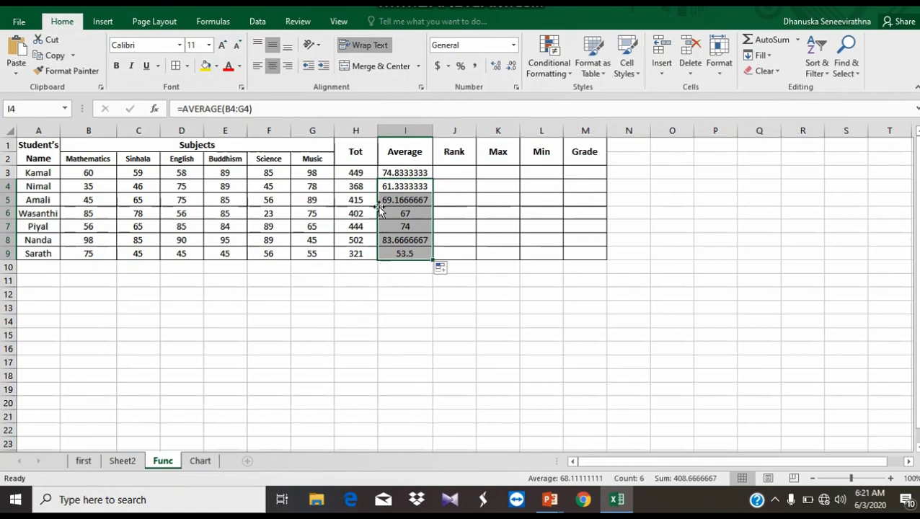
Step: Reduce the averages in I3:I9 to two decimal places
{"action": "left_click", "coordinate": [395, 173]}
{"action": "left_click_drag", "start_coordinate": [410, 175], "coordinate": [407, 254]}
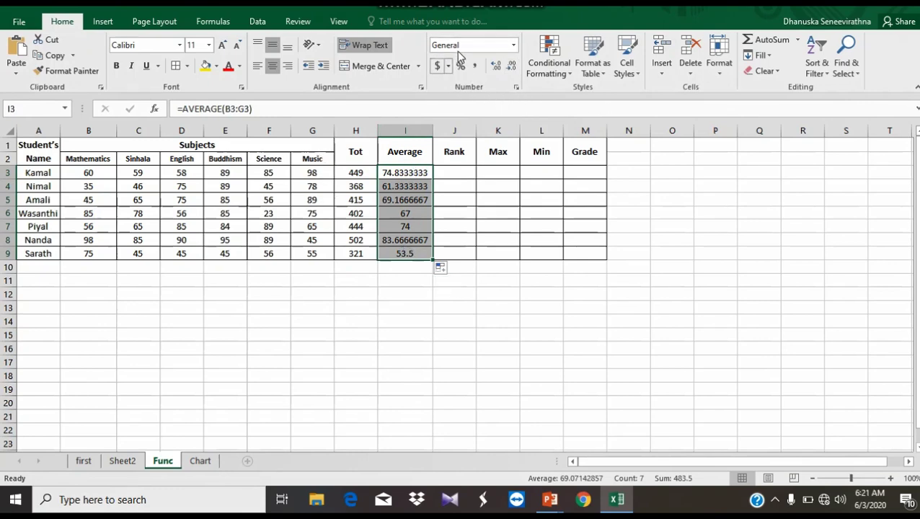
{"action": "left_click", "coordinate": [511, 70]}
{"action": "left_click", "coordinate": [510, 71]}
{"action": "left_click", "coordinate": [511, 71]}
{"action": "left_click", "coordinate": [511, 71]}
{"action": "left_click", "coordinate": [511, 70]}
{"action": "left_click", "coordinate": [480, 279]}
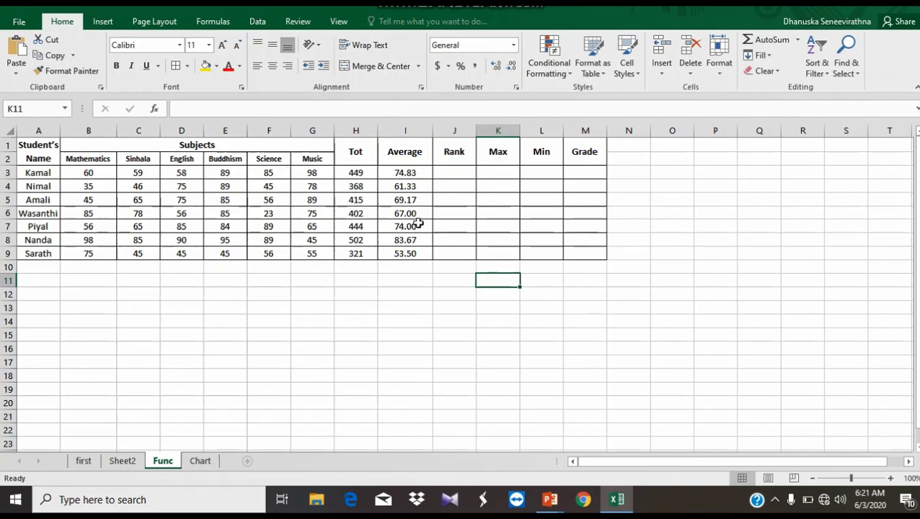
{"action": "left_click", "coordinate": [361, 170]}
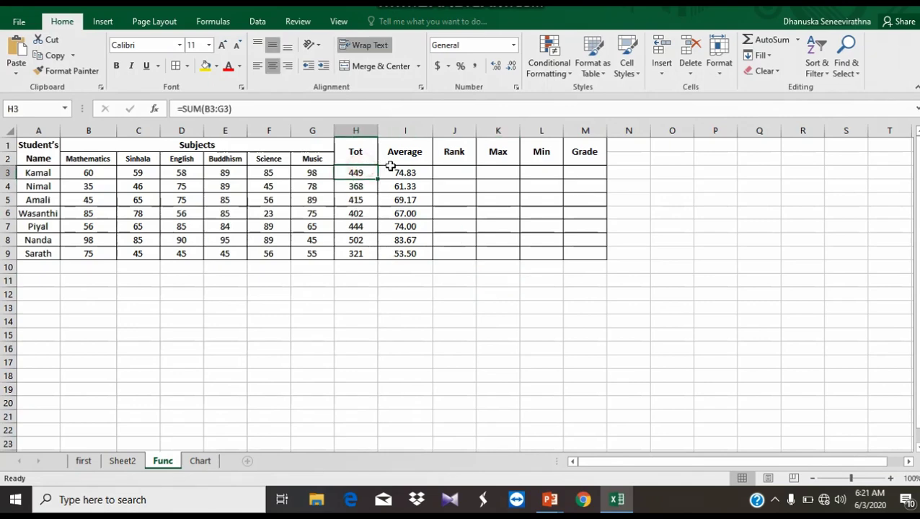
{"action": "left_click", "coordinate": [418, 170]}
{"action": "left_click", "coordinate": [452, 265]}
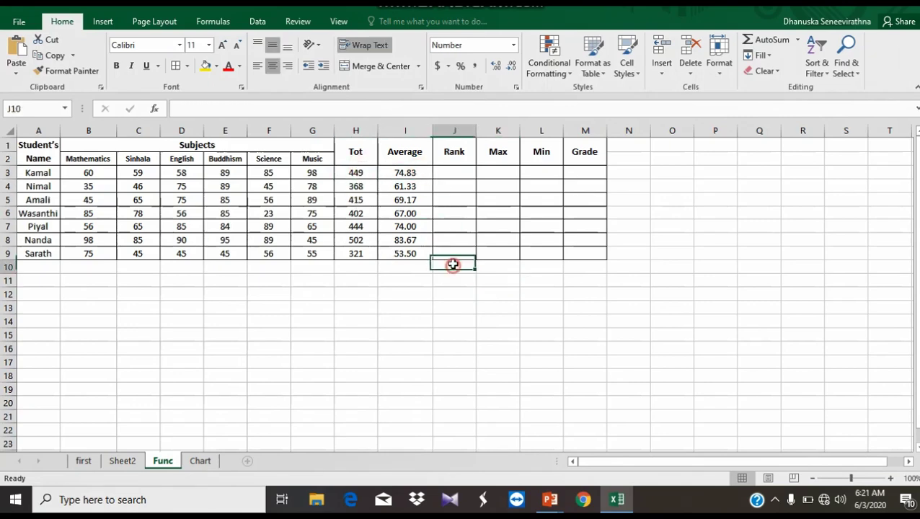
{"action": "left_click", "coordinate": [458, 176]}
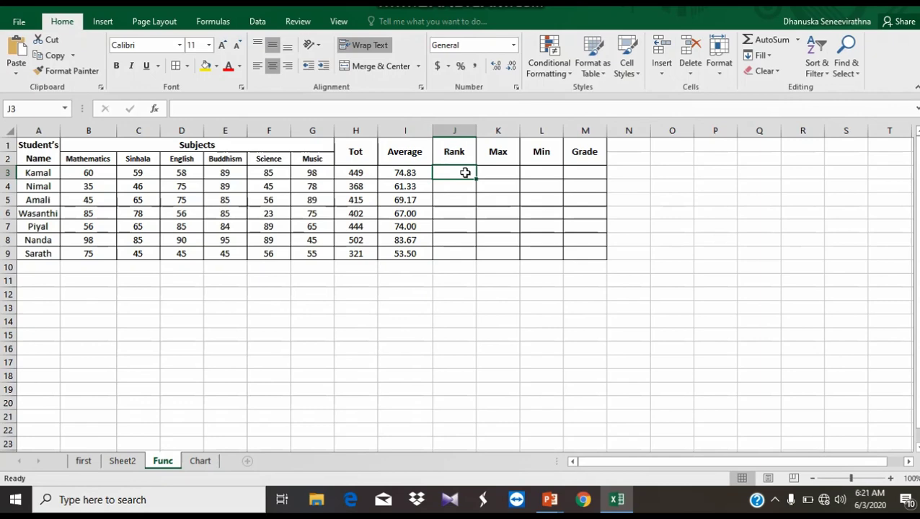
{"action": "left_click", "coordinate": [798, 40]}
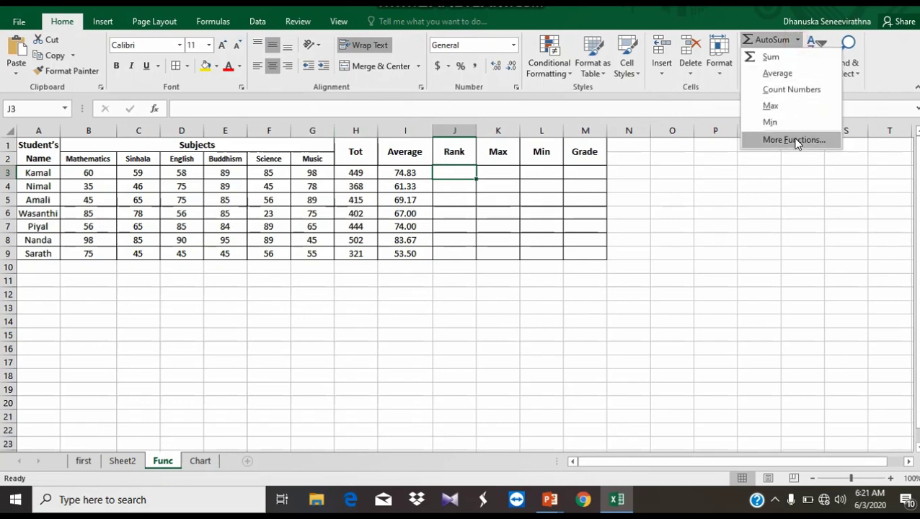
{"action": "left_click", "coordinate": [795, 139]}
{"action": "scroll", "coordinate": [512, 264], "scroll_direction": "down", "scroll_amount": 1}
{"action": "scroll", "coordinate": [508, 268], "scroll_direction": "up", "scroll_amount": 1}
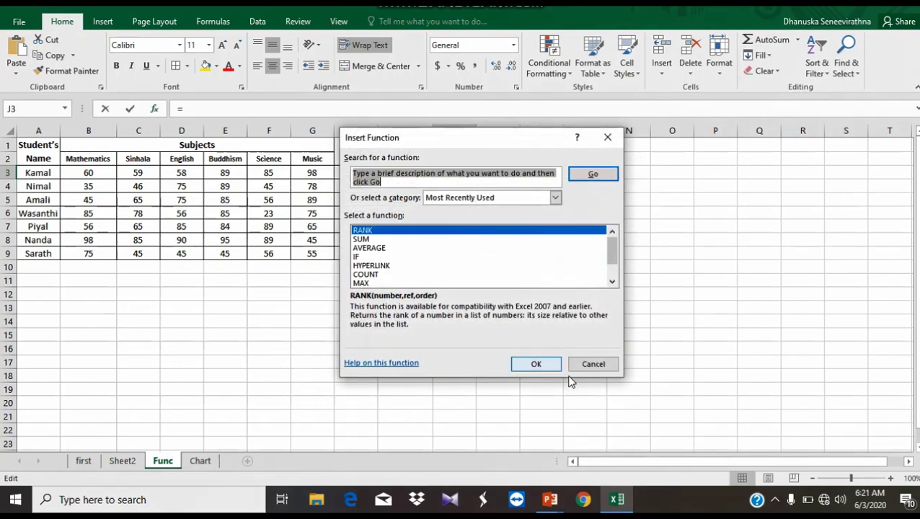
{"action": "left_click", "coordinate": [587, 366]}
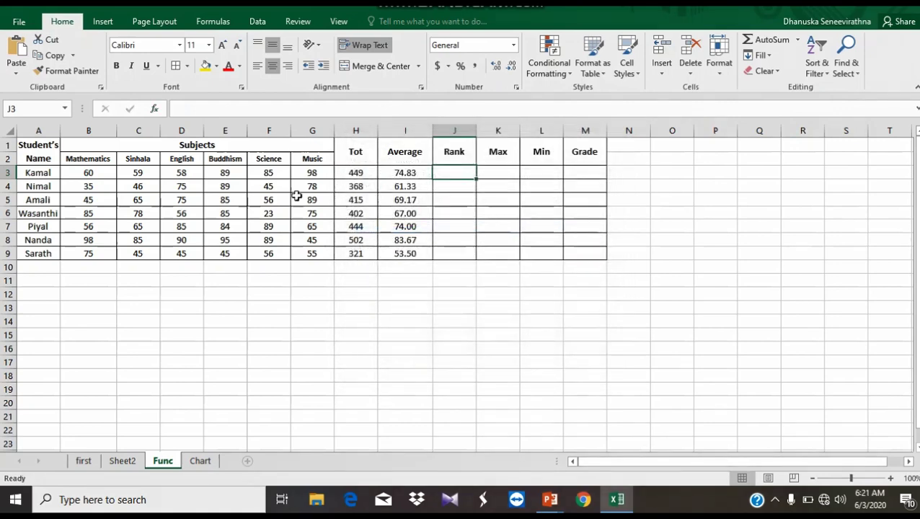
Step: Open the Insert Function dialog for cell J3 and move it clear of the Rank column
{"action": "left_click", "coordinate": [798, 39]}
{"action": "left_click", "coordinate": [788, 140]}
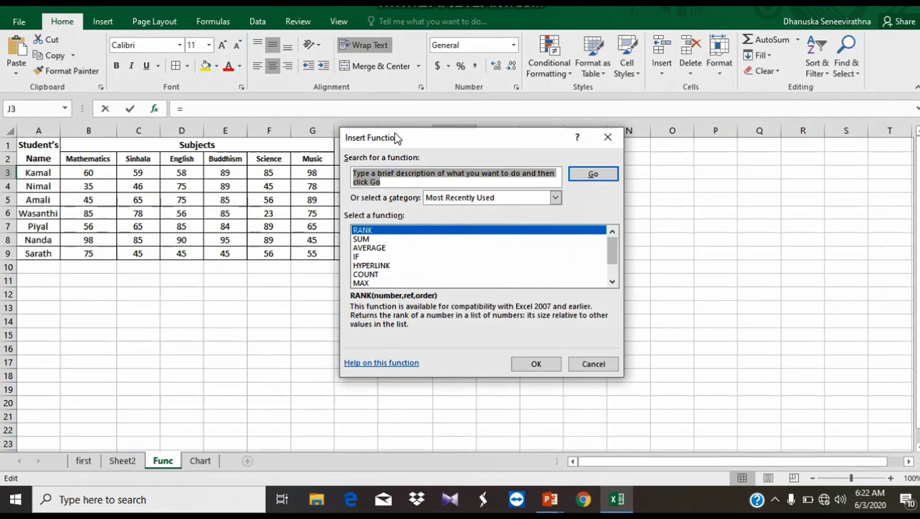
{"action": "left_click_drag", "start_coordinate": [456, 140], "coordinate": [693, 108]}
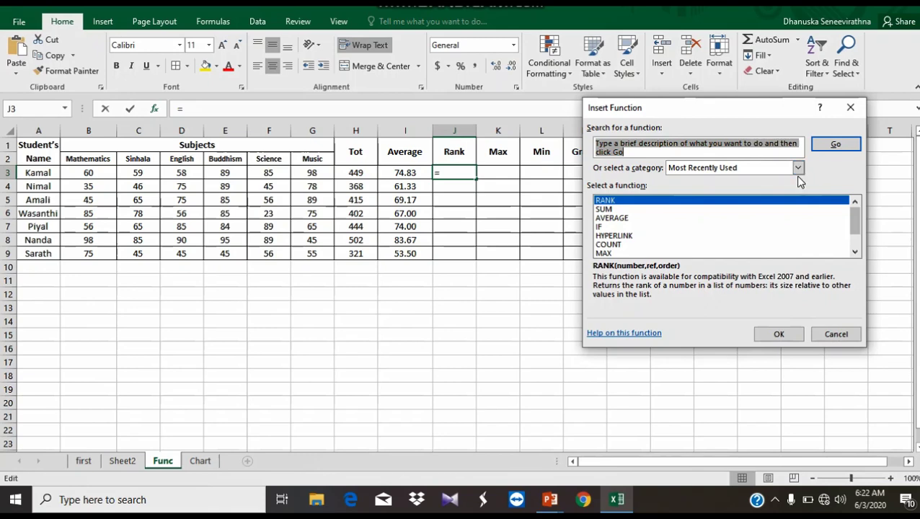
{"action": "scroll", "coordinate": [767, 232], "scroll_direction": "down", "scroll_amount": 1}
{"action": "scroll", "coordinate": [768, 232], "scroll_direction": "up", "scroll_amount": 1}
{"action": "scroll", "coordinate": [768, 233], "scroll_direction": "down", "scroll_amount": 1}
{"action": "scroll", "coordinate": [767, 231], "scroll_direction": "up", "scroll_amount": 1}
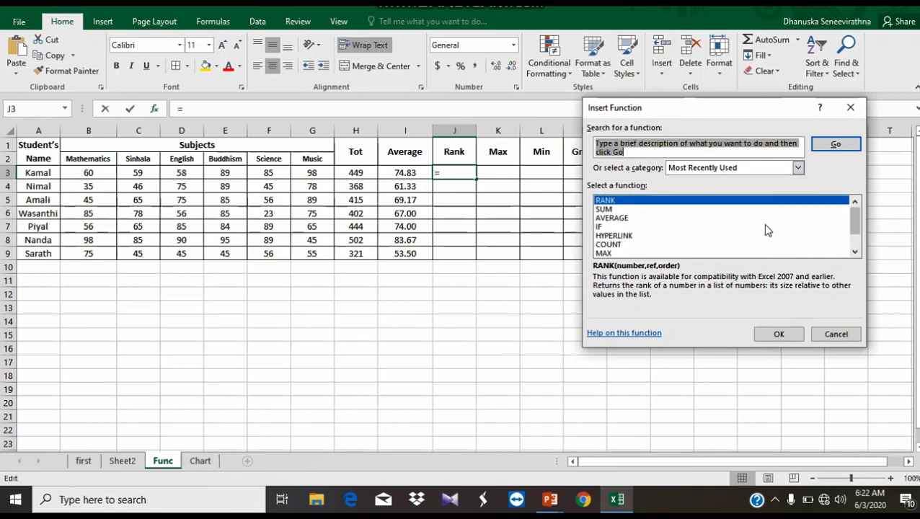
Step: Choose the RANK function from the All category for cell J3 and place its arguments dialog clear of the Average column
{"action": "left_click", "coordinate": [798, 168]}
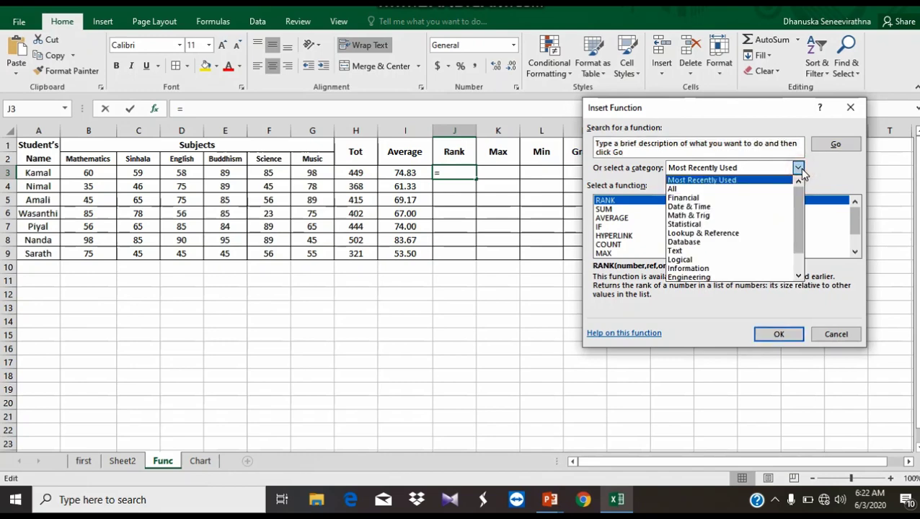
{"action": "left_click", "coordinate": [722, 190]}
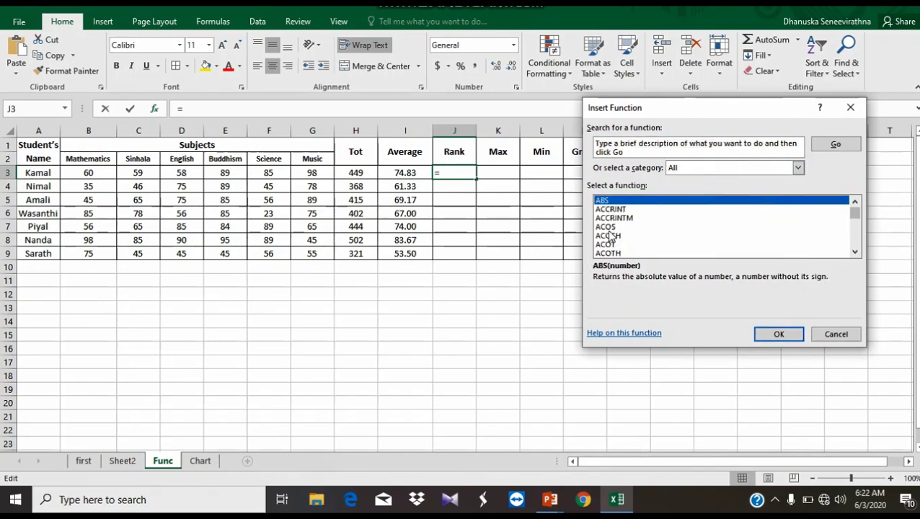
{"action": "mouse_move", "coordinate": [855, 212]}
{"action": "left_mouse_down"}
{"action": "mouse_move", "coordinate": [856, 263]}
{"action": "mouse_move", "coordinate": [854, 207]}
{"action": "left_mouse_up"}
{"action": "key", "text": "r"}
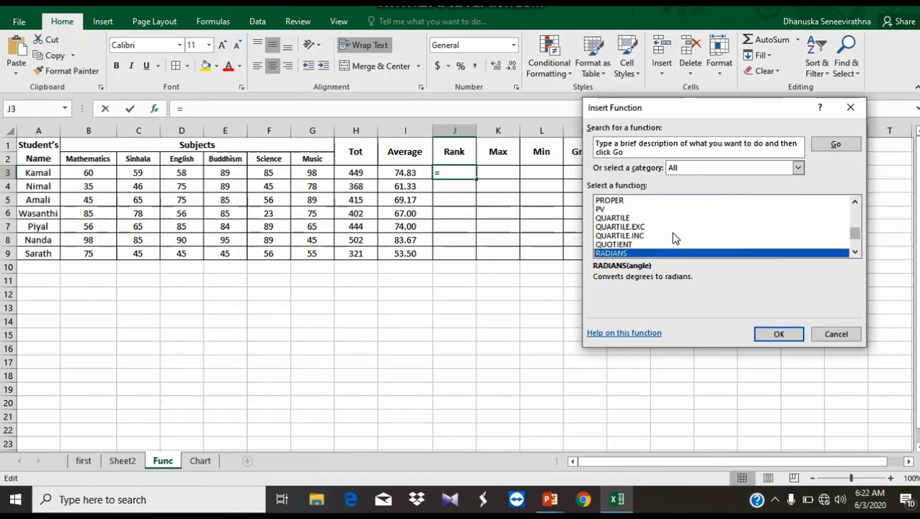
{"action": "left_click", "coordinate": [855, 253]}
{"action": "left_click", "coordinate": [854, 253]}
{"action": "left_click", "coordinate": [854, 253]}
{"action": "left_click", "coordinate": [855, 253]}
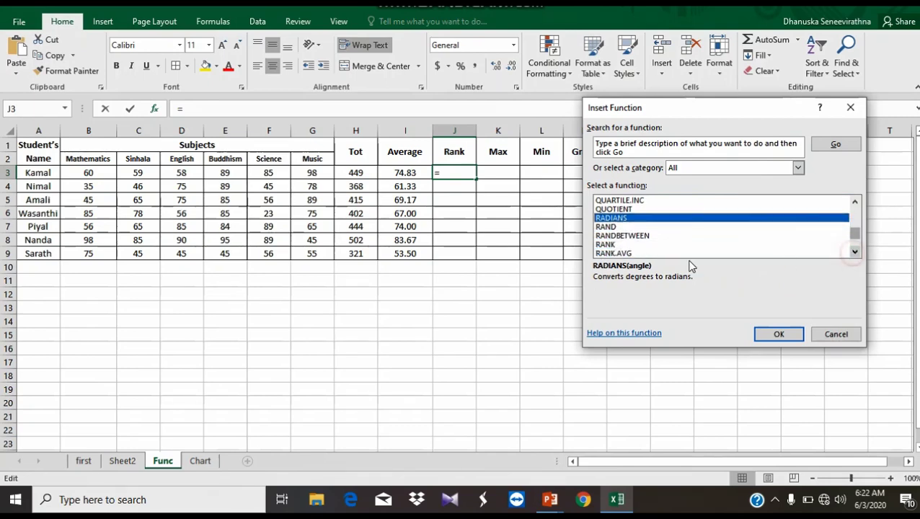
{"action": "left_click", "coordinate": [609, 249]}
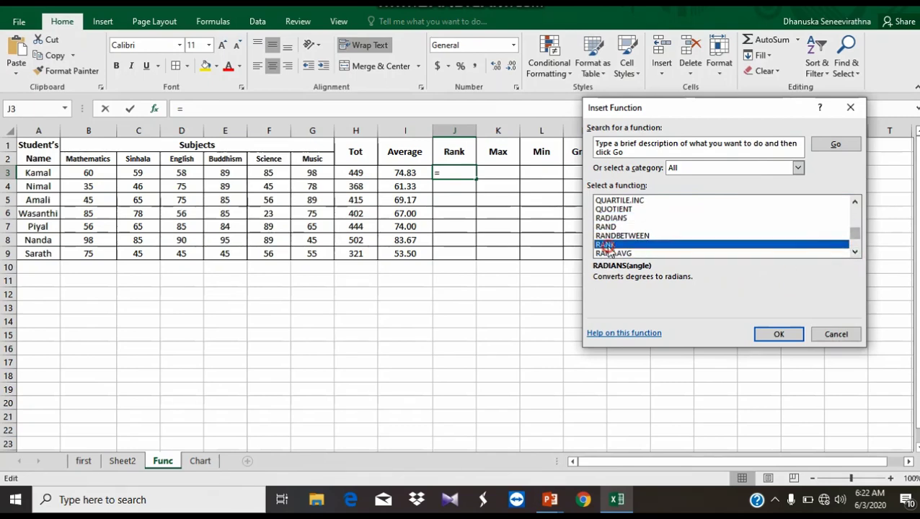
{"action": "left_click", "coordinate": [779, 335]}
{"action": "left_click_drag", "start_coordinate": [725, 144], "coordinate": [708, 159]}
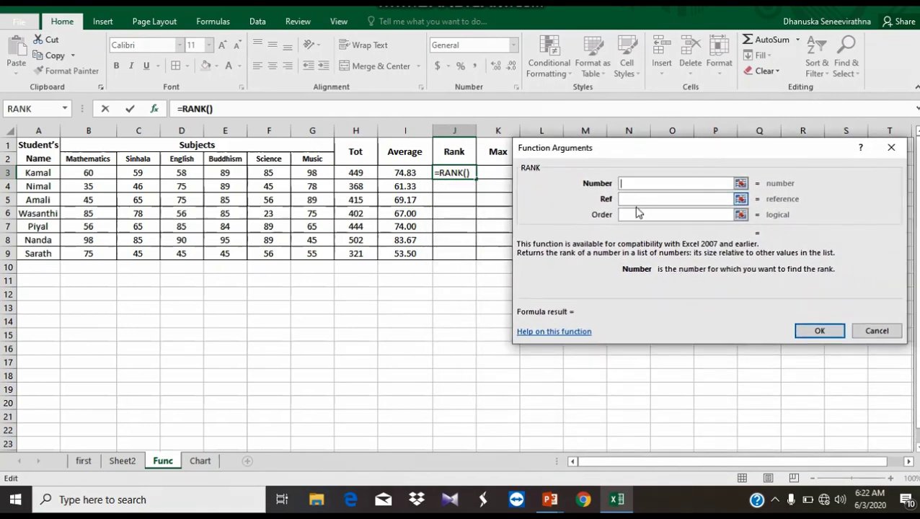
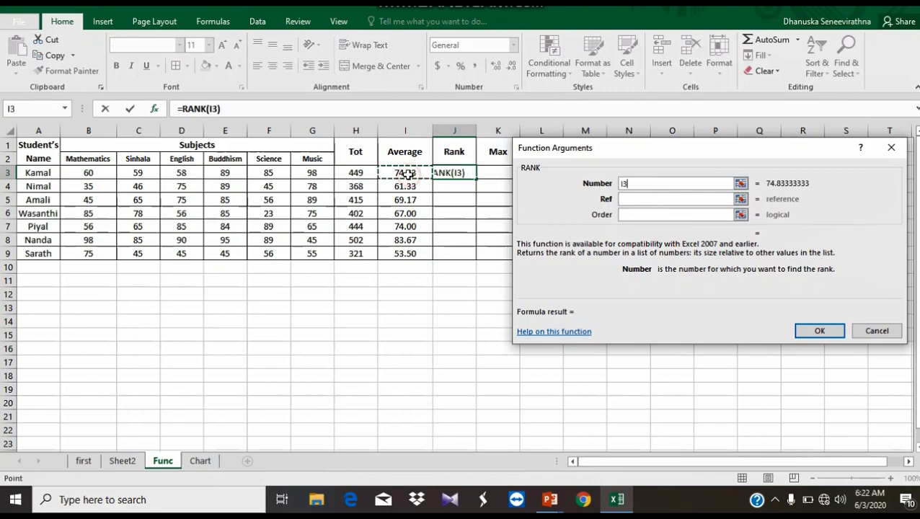
Step: Rank I3 within the range I3:I9 using order 0, and fill the formula from J3 down to J9
{"action": "left_click", "coordinate": [641, 202]}
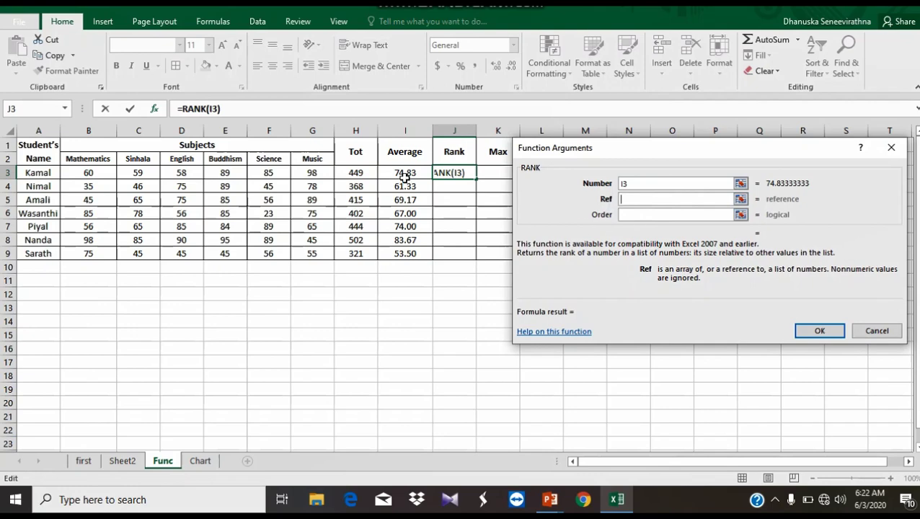
{"action": "left_click_drag", "start_coordinate": [405, 175], "coordinate": [407, 253]}
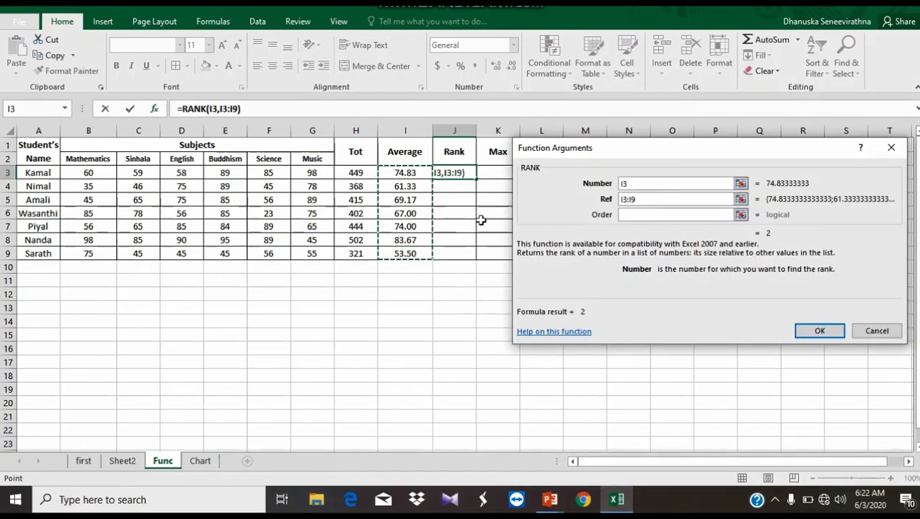
{"action": "left_click", "coordinate": [632, 214]}
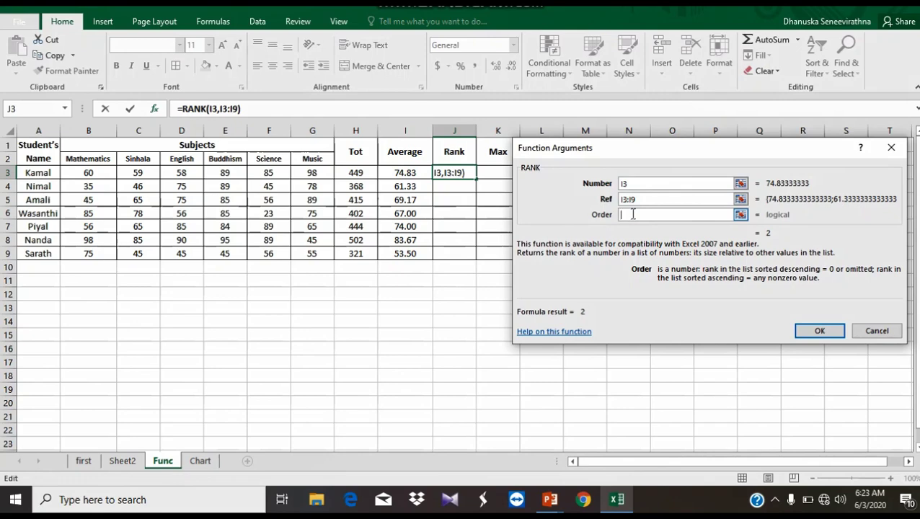
{"action": "type", "text": "0"}
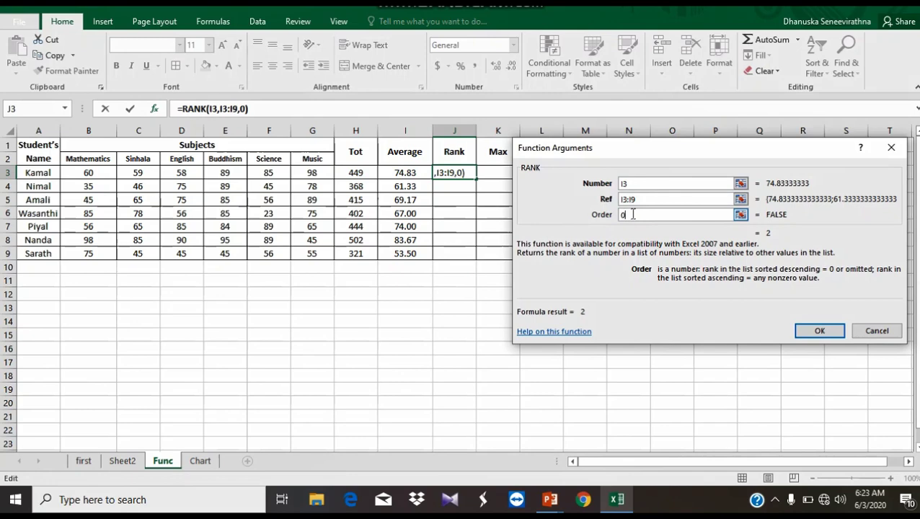
{"action": "left_click", "coordinate": [833, 330]}
{"action": "left_click_drag", "start_coordinate": [478, 179], "coordinate": [462, 258]}
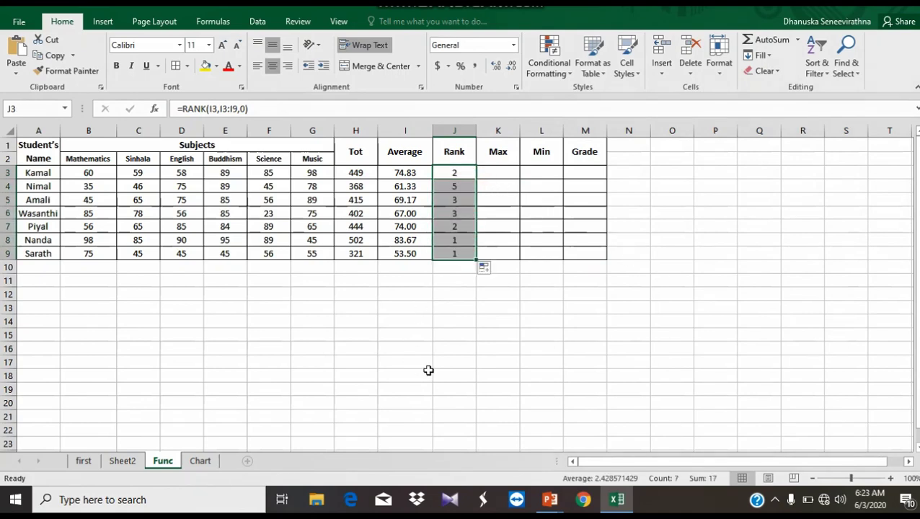
Step: Examine the cell references in the RANK formulas of J3 and J5, leaving both formulas as they are
{"action": "left_click", "coordinate": [549, 254]}
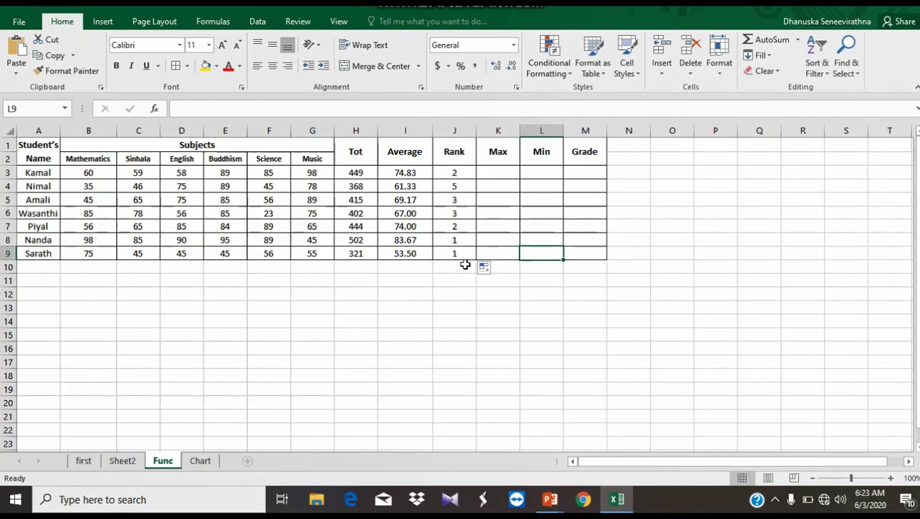
{"action": "double_click", "coordinate": [455, 174]}
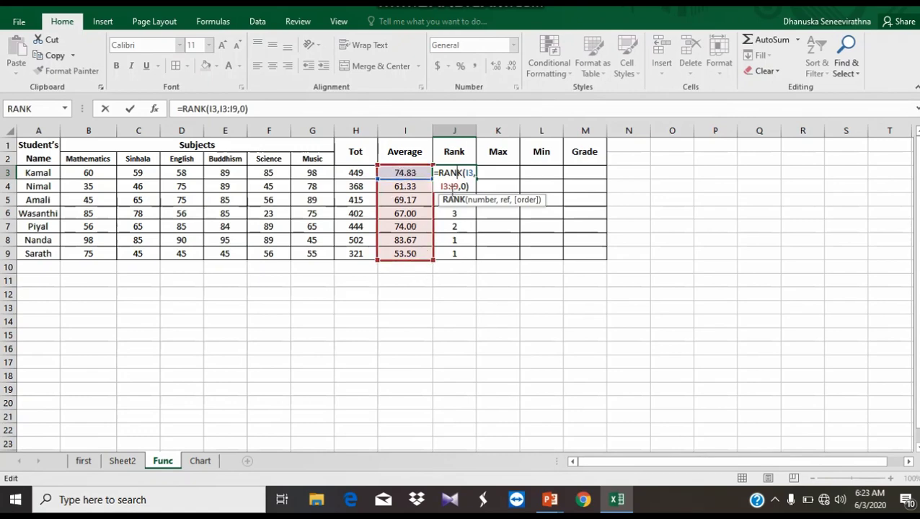
{"action": "key", "text": "Return"}
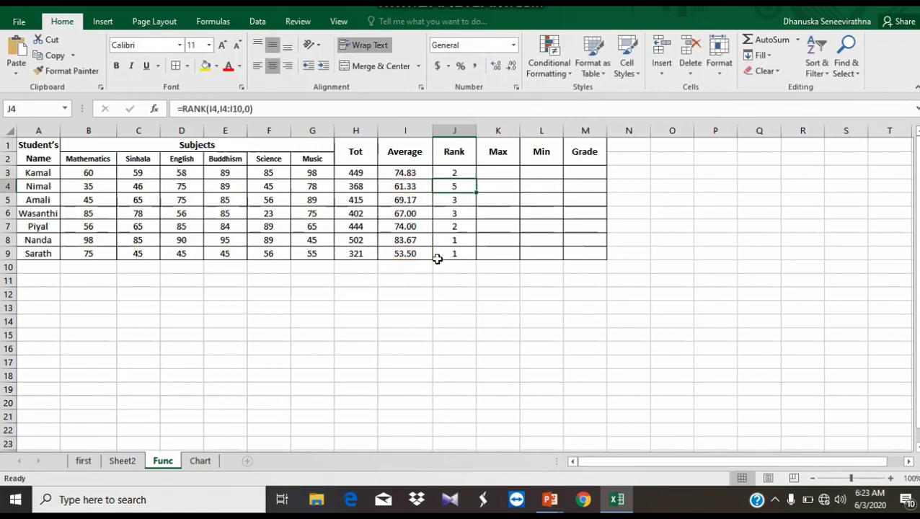
{"action": "left_click", "coordinate": [448, 201]}
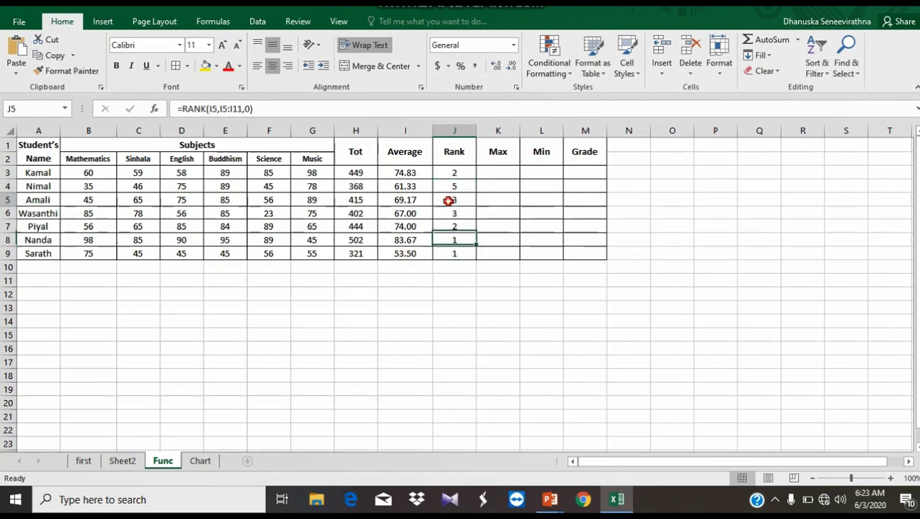
{"action": "double_click", "coordinate": [447, 202]}
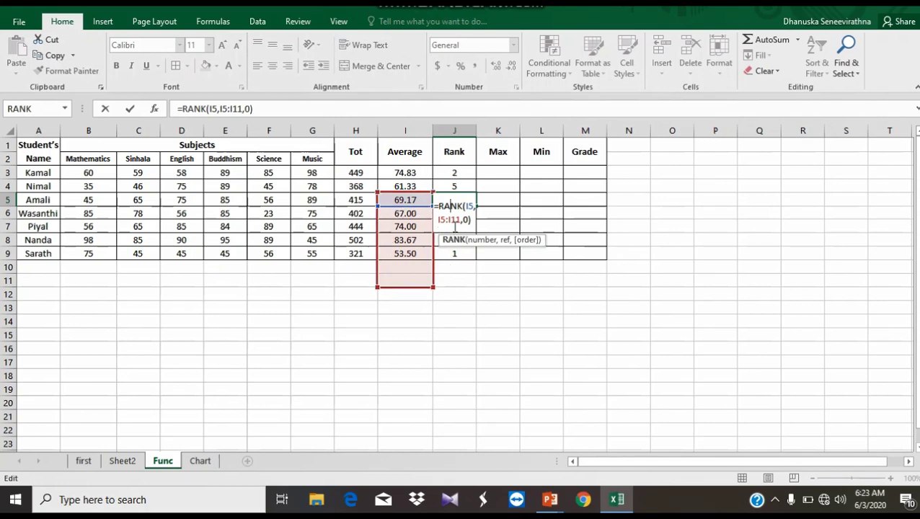
{"action": "key", "text": "Return"}
Step: Lock the rows of the ranking range in J3 as =RANK(I3,I$3:I$9,0) and fill the formula down to J9
{"action": "double_click", "coordinate": [454, 176]}
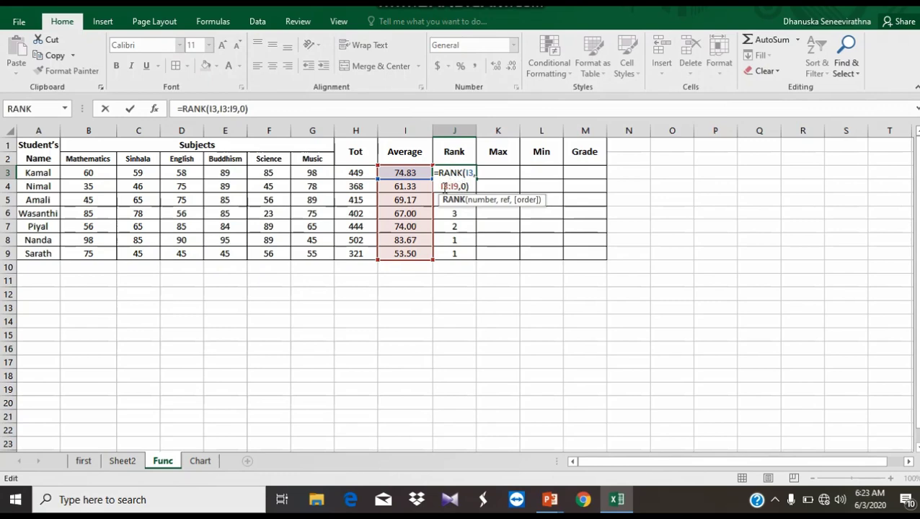
{"action": "left_click", "coordinate": [442, 186]}
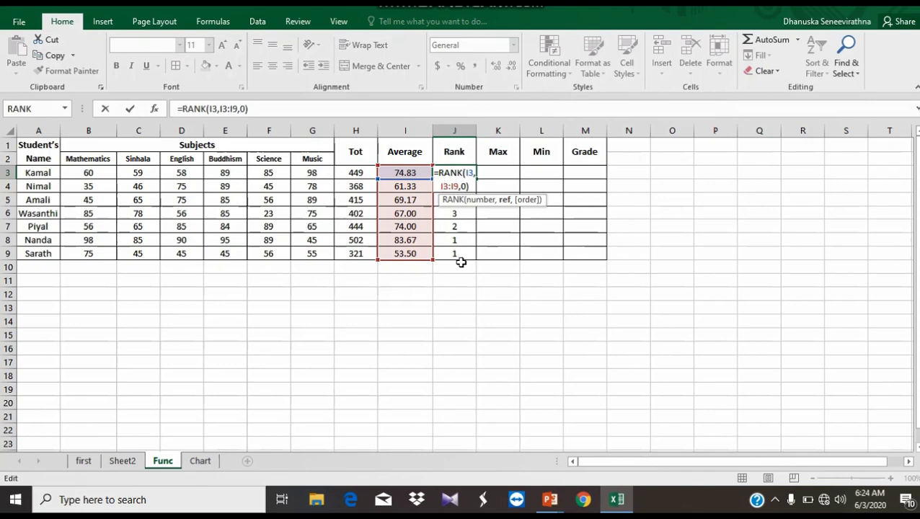
{"action": "type", "text": "$3:I"}
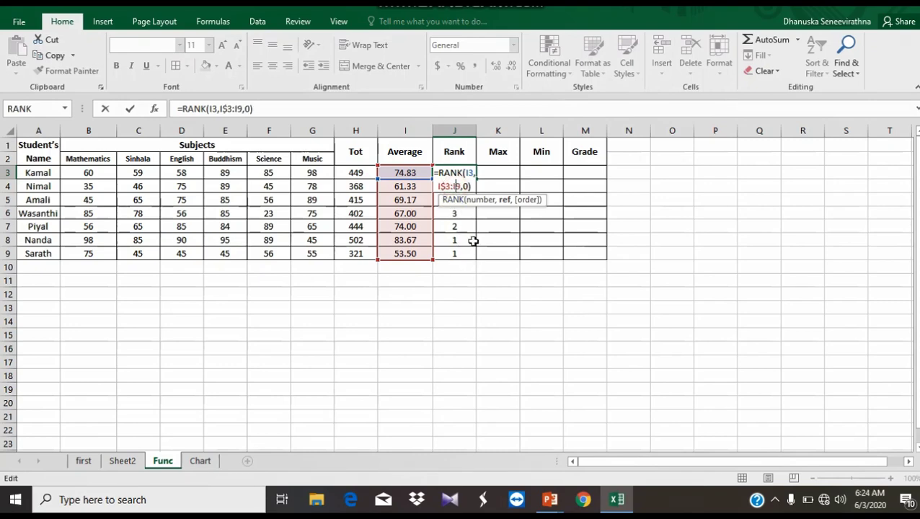
{"action": "type", "text": "$"}
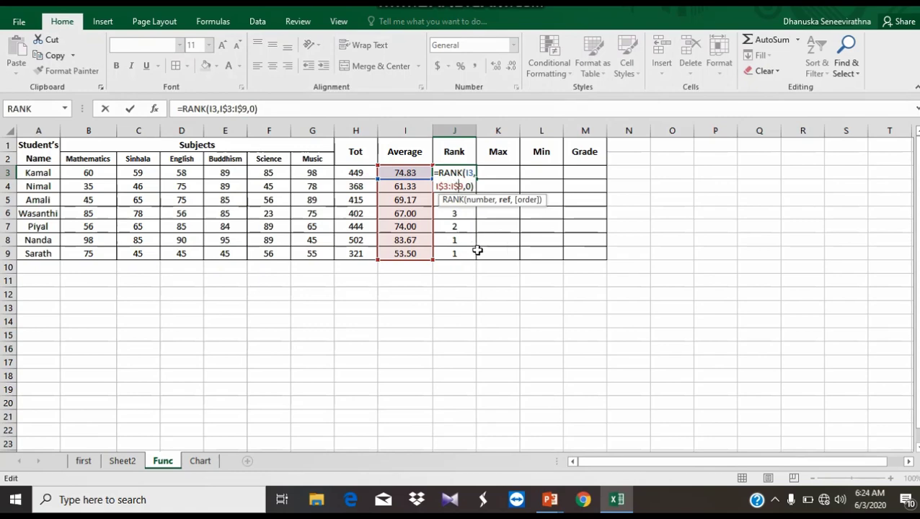
{"action": "key", "text": "Return"}
{"action": "left_click", "coordinate": [464, 173]}
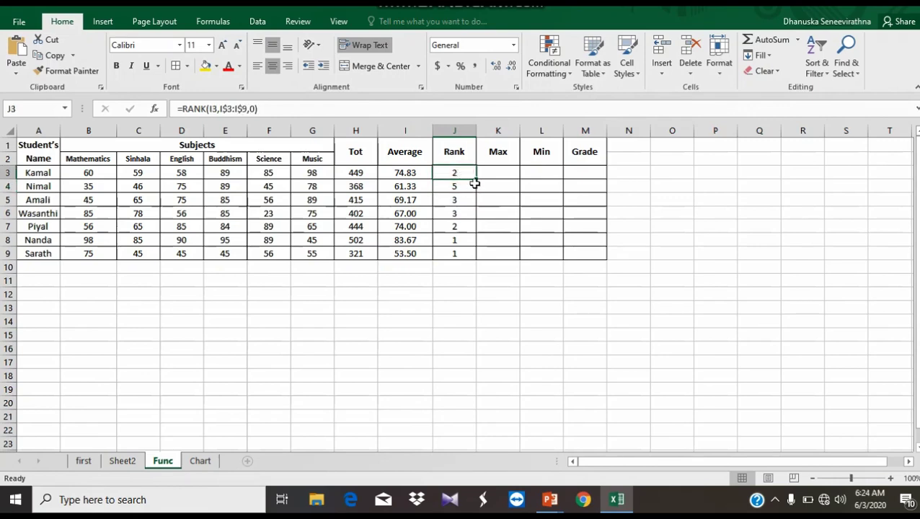
{"action": "left_click_drag", "start_coordinate": [476, 179], "coordinate": [475, 267]}
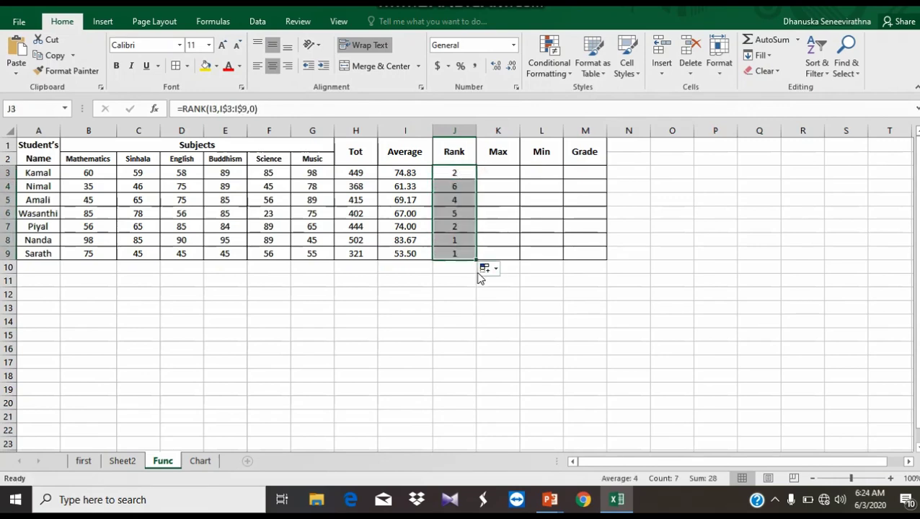
{"action": "left_click", "coordinate": [512, 303]}
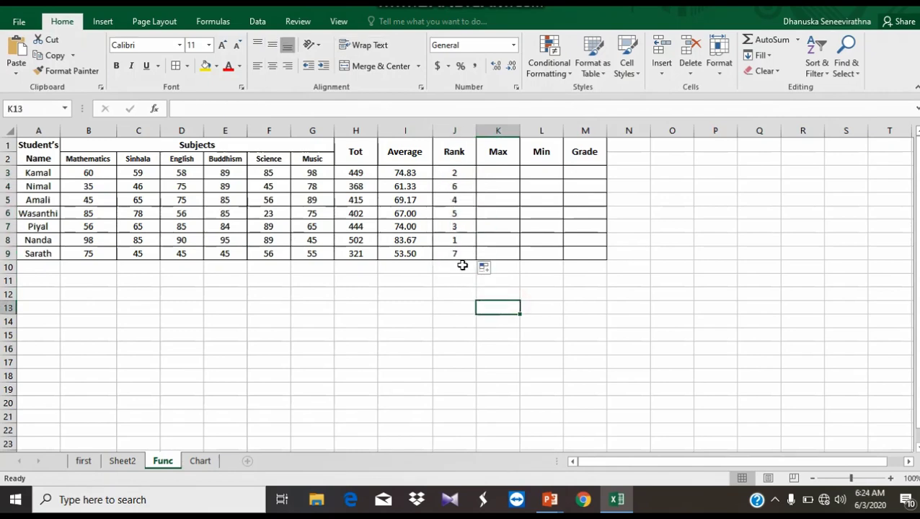
Step: Examine the ranges referenced by the RANK formulas in J3, J6, J4 and J9
{"action": "double_click", "coordinate": [455, 173]}
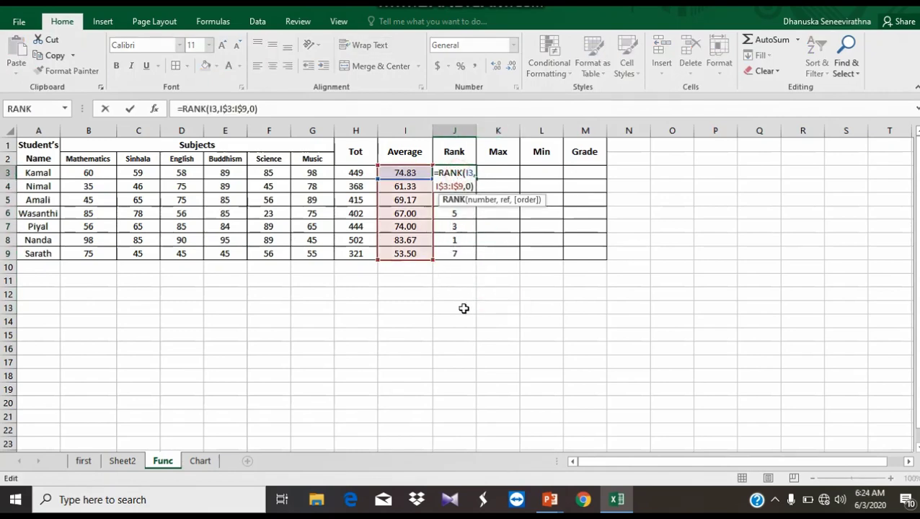
{"action": "key", "text": "Return"}
{"action": "double_click", "coordinate": [455, 213]}
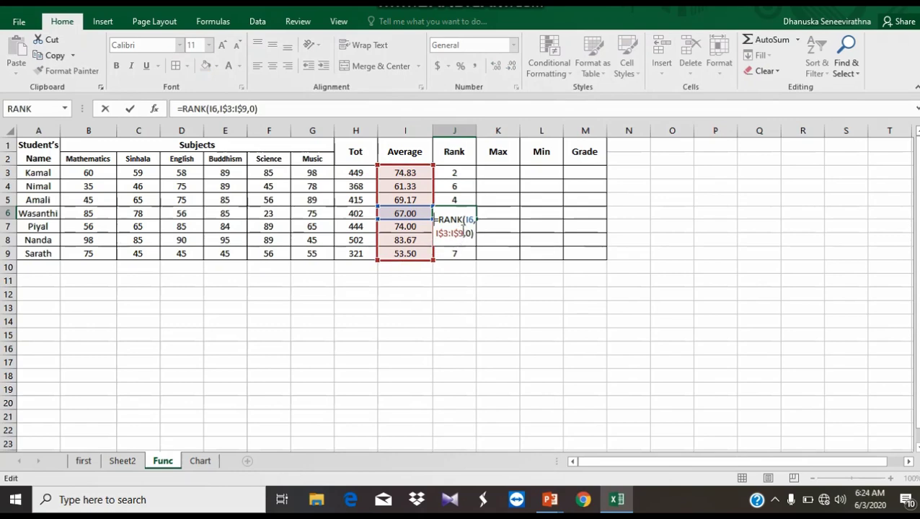
{"action": "key", "text": "Return"}
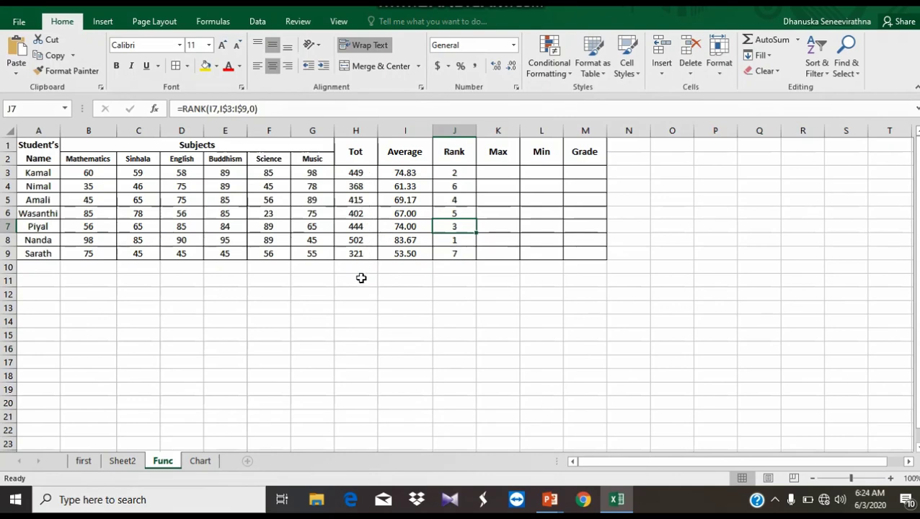
{"action": "double_click", "coordinate": [457, 186]}
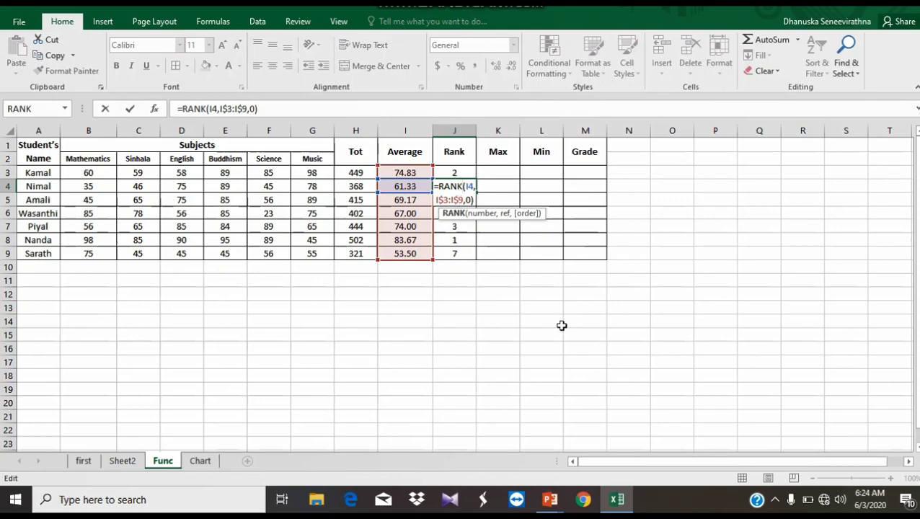
{"action": "key", "text": "Return"}
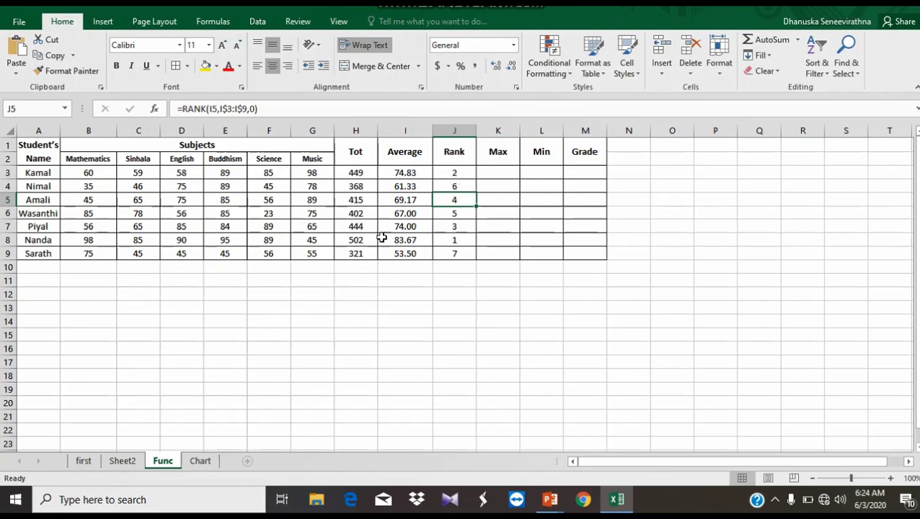
{"action": "left_click", "coordinate": [464, 263]}
{"action": "left_click", "coordinate": [460, 251]}
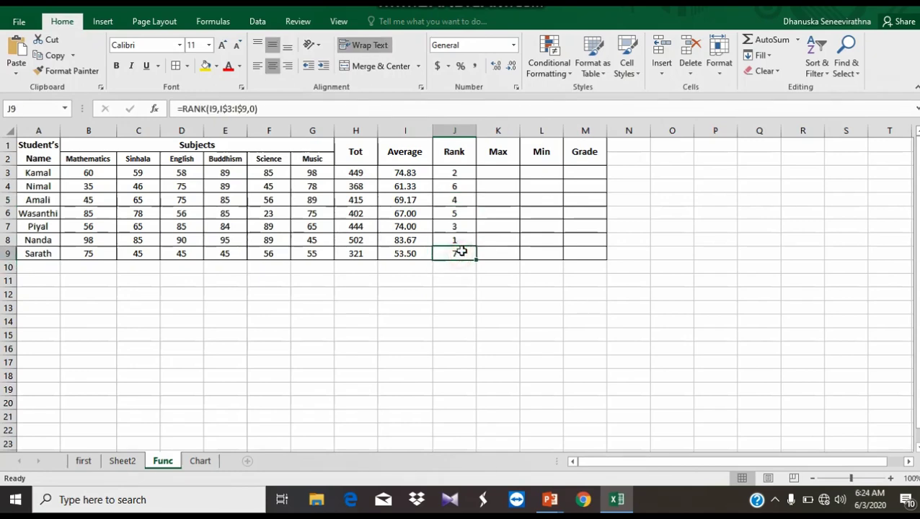
Step: Calculate the maximum of the subject marks B3:G3 in K3 with the Max function and fill it down to K9
{"action": "left_click", "coordinate": [498, 176]}
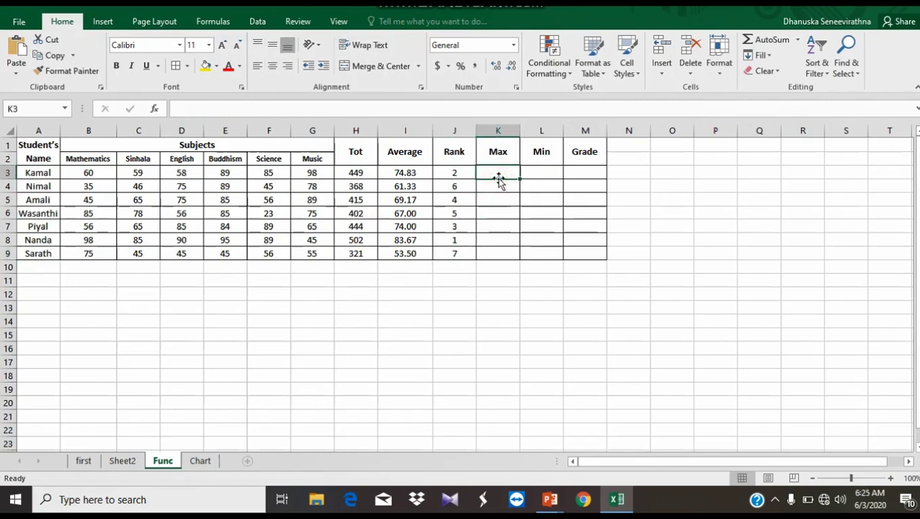
{"action": "left_click", "coordinate": [799, 40]}
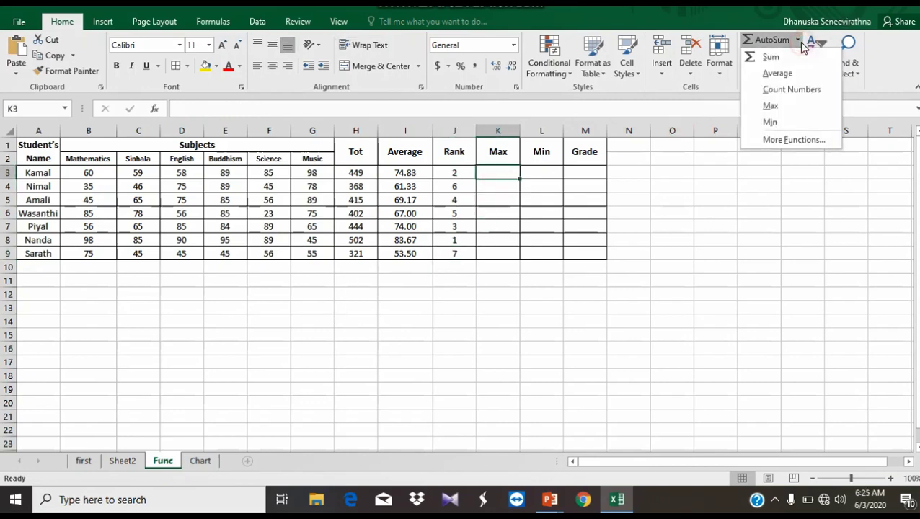
{"action": "left_click", "coordinate": [769, 108]}
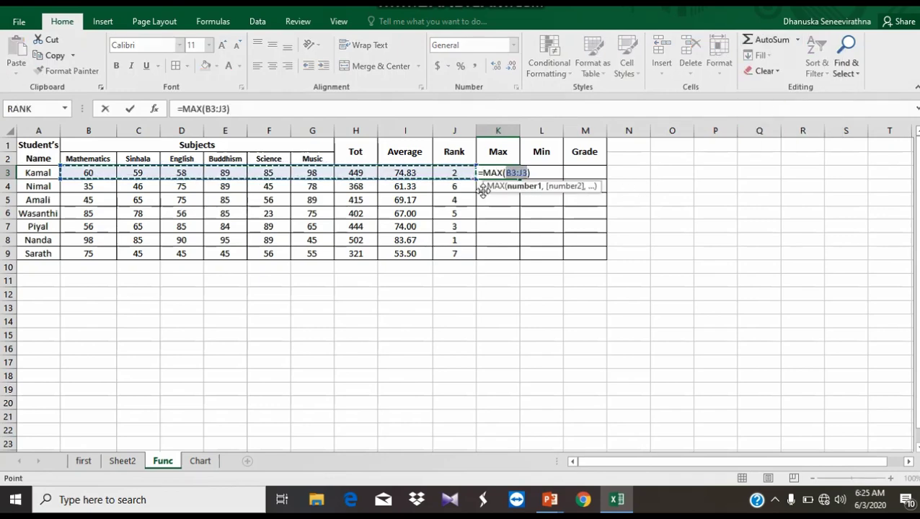
{"action": "left_click_drag", "start_coordinate": [80, 173], "coordinate": [311, 168]}
{"action": "key", "text": "Return"}
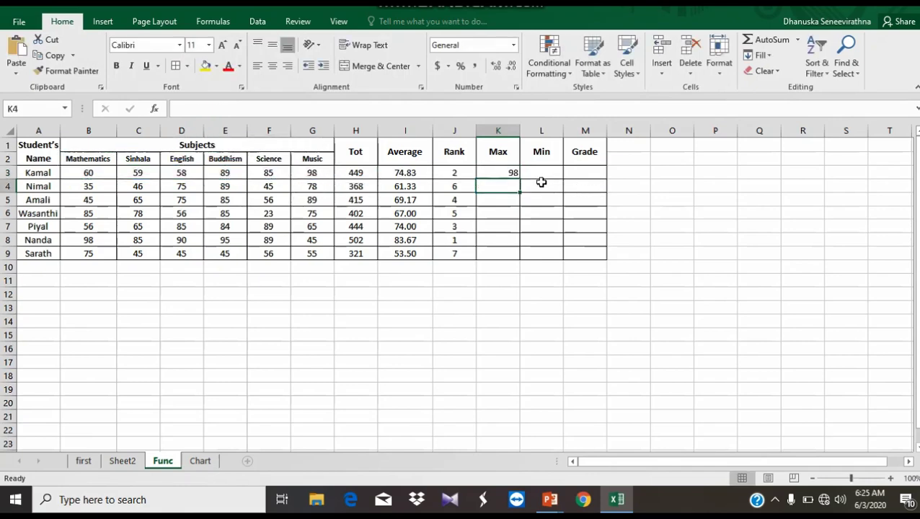
{"action": "left_click", "coordinate": [509, 173]}
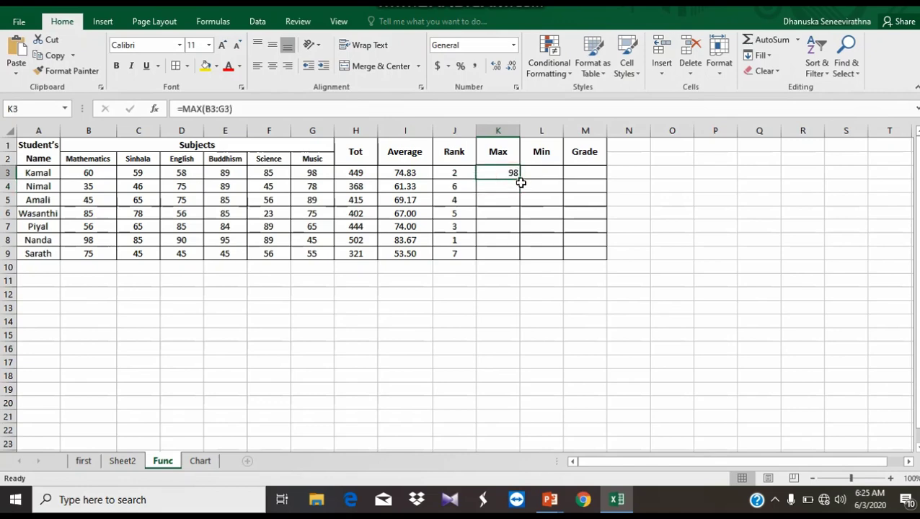
{"action": "left_click_drag", "start_coordinate": [518, 178], "coordinate": [516, 257]}
Step: Calculate the minimum of the subject marks B3:G3 in L3 with the Min function and fill it down to L9
{"action": "left_click", "coordinate": [549, 173]}
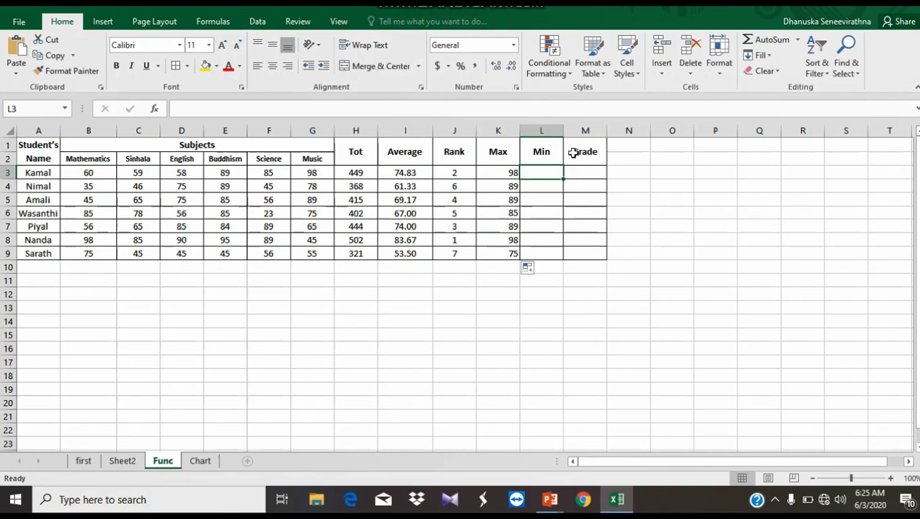
{"action": "left_click", "coordinate": [797, 41]}
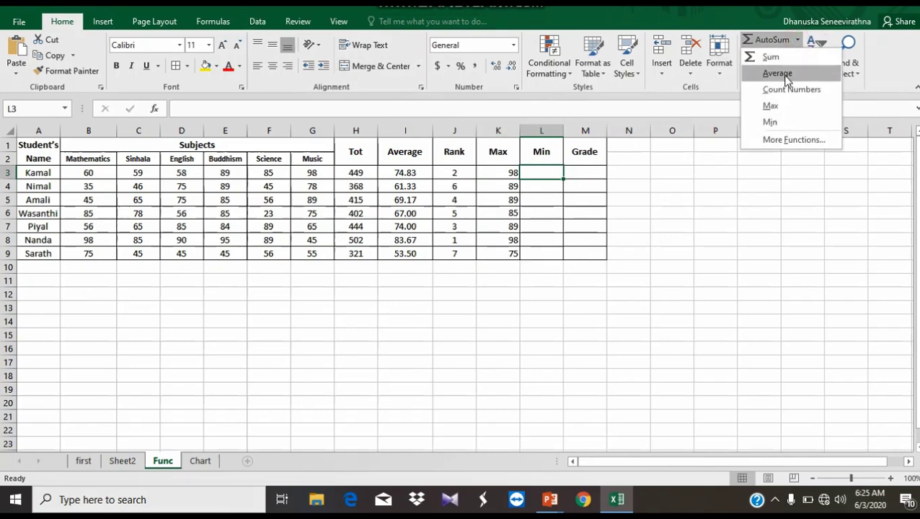
{"action": "left_click", "coordinate": [786, 123]}
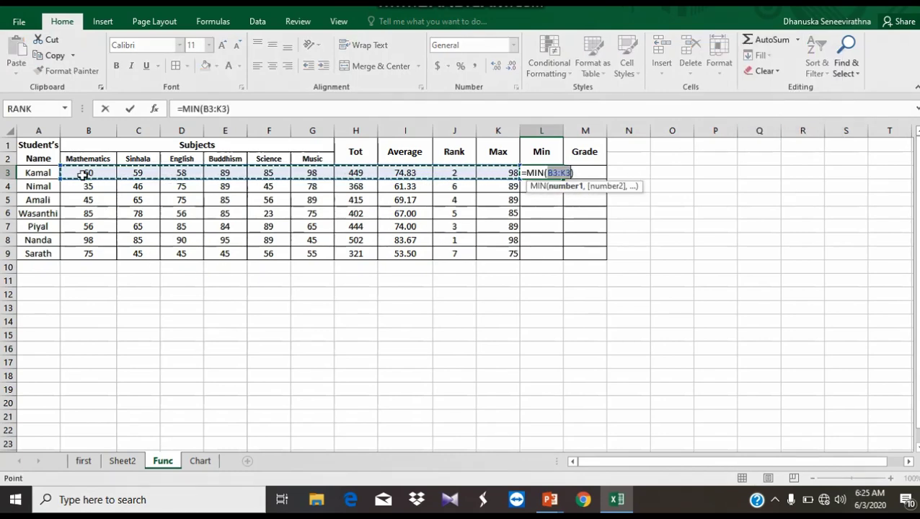
{"action": "left_click_drag", "start_coordinate": [81, 173], "coordinate": [308, 170]}
{"action": "key", "text": "Return"}
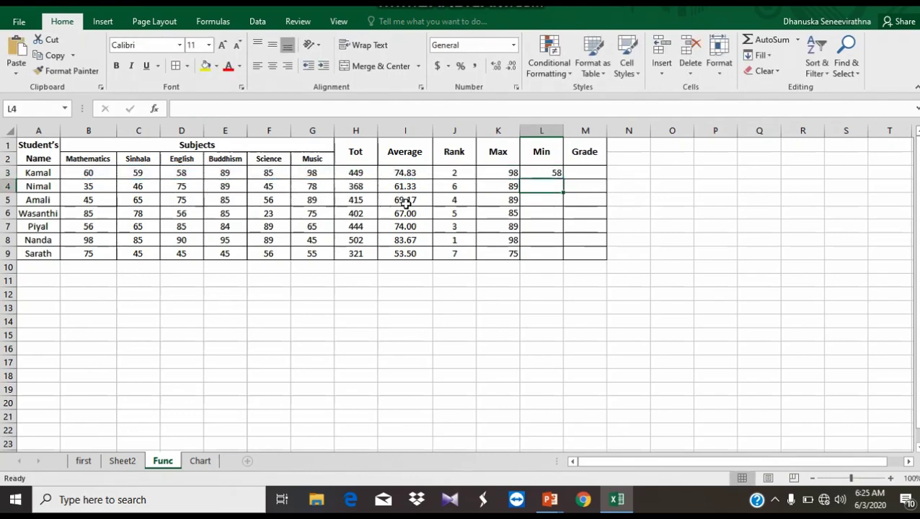
{"action": "left_click", "coordinate": [553, 173]}
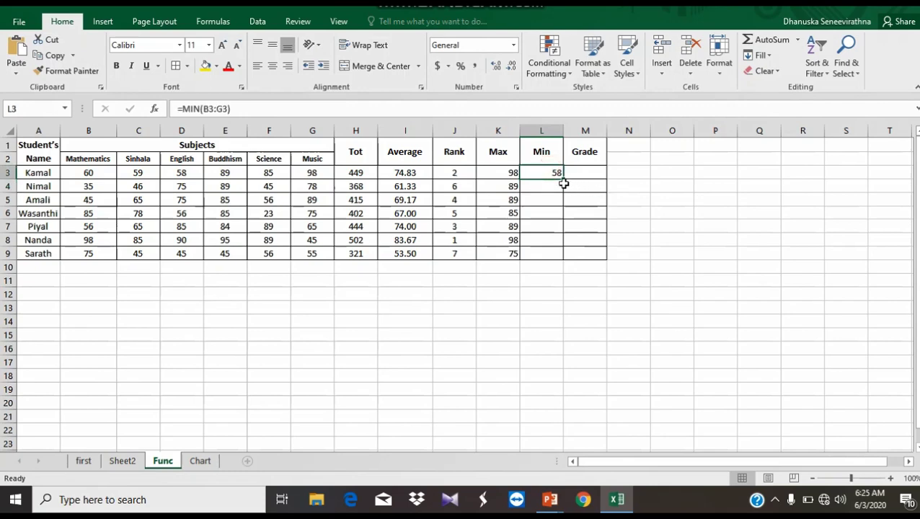
{"action": "left_click_drag", "start_coordinate": [564, 180], "coordinate": [554, 259]}
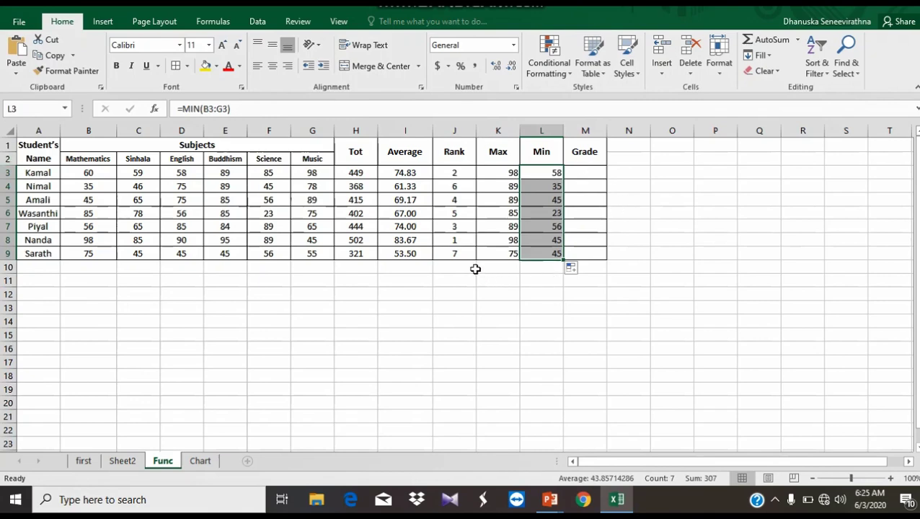
{"action": "left_click", "coordinate": [597, 238]}
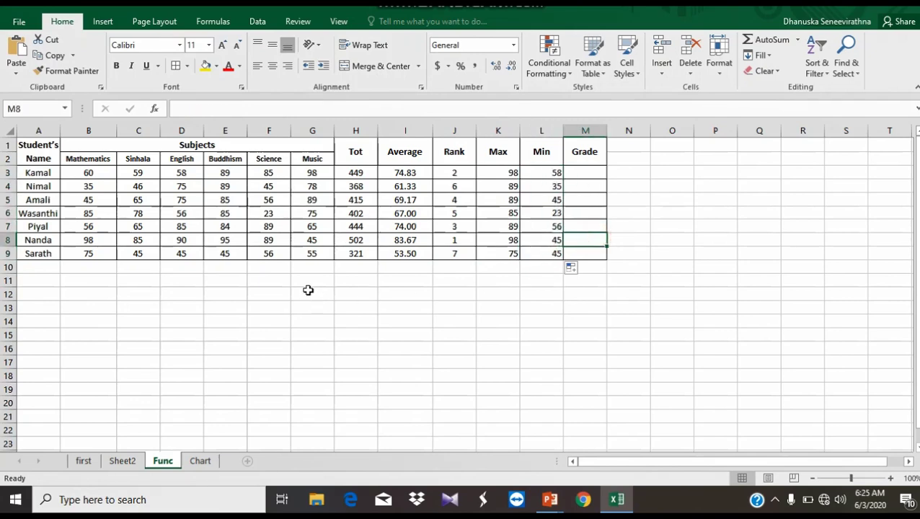